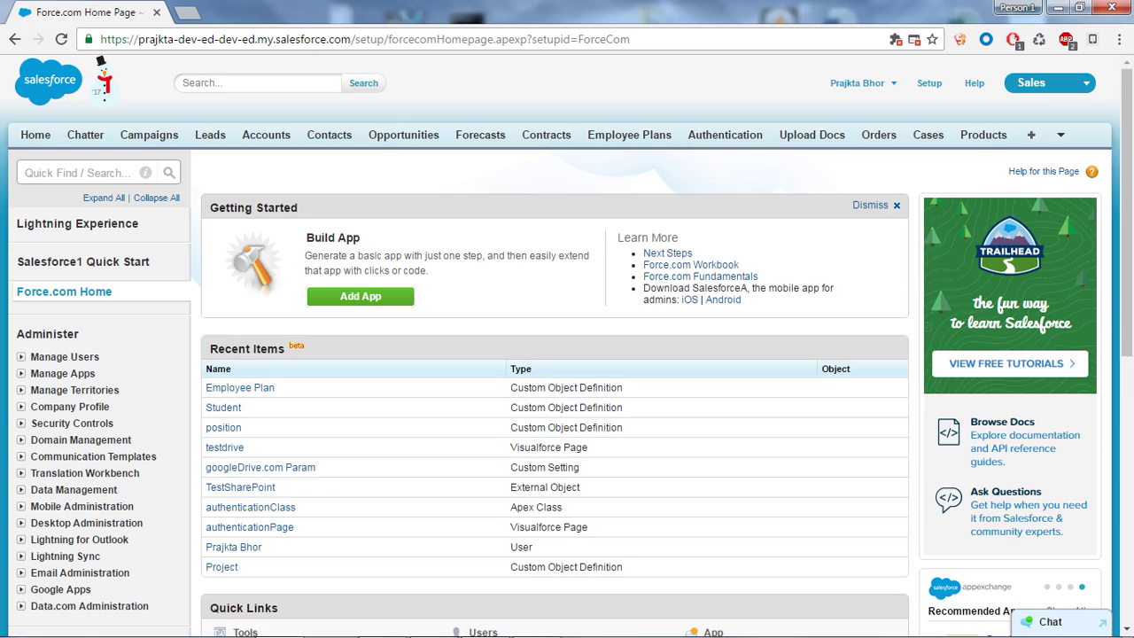
Search Quick Find for 'objects', then open Custom Objects and the Candidate definition in new tabs
{"action": "left_click", "coordinate": [80, 173]}
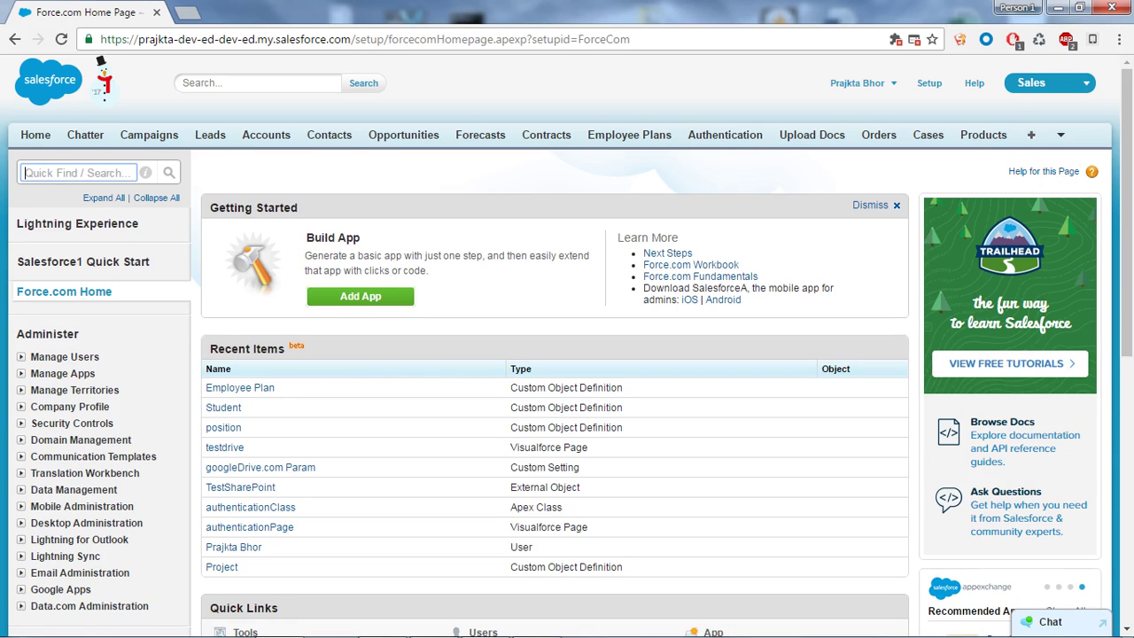
{"action": "type", "text": "ob"}
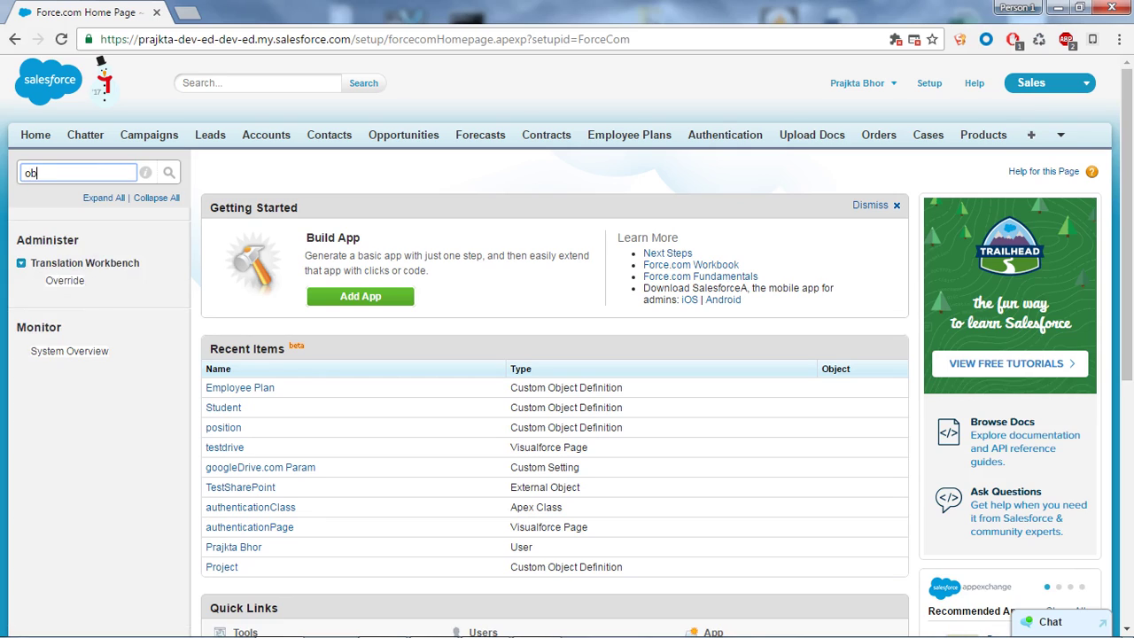
{"action": "type", "text": "jects"}
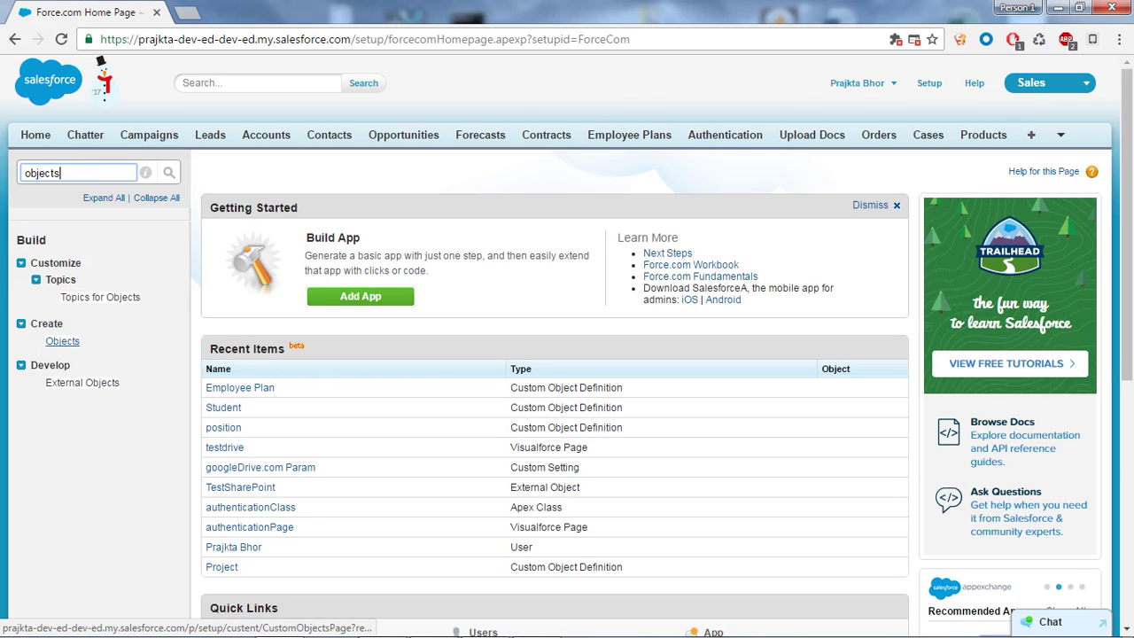
{"action": "left_click", "coordinate": [63, 341], "text": "ctrl"}
{"action": "key", "text": "ctrl+Tab"}
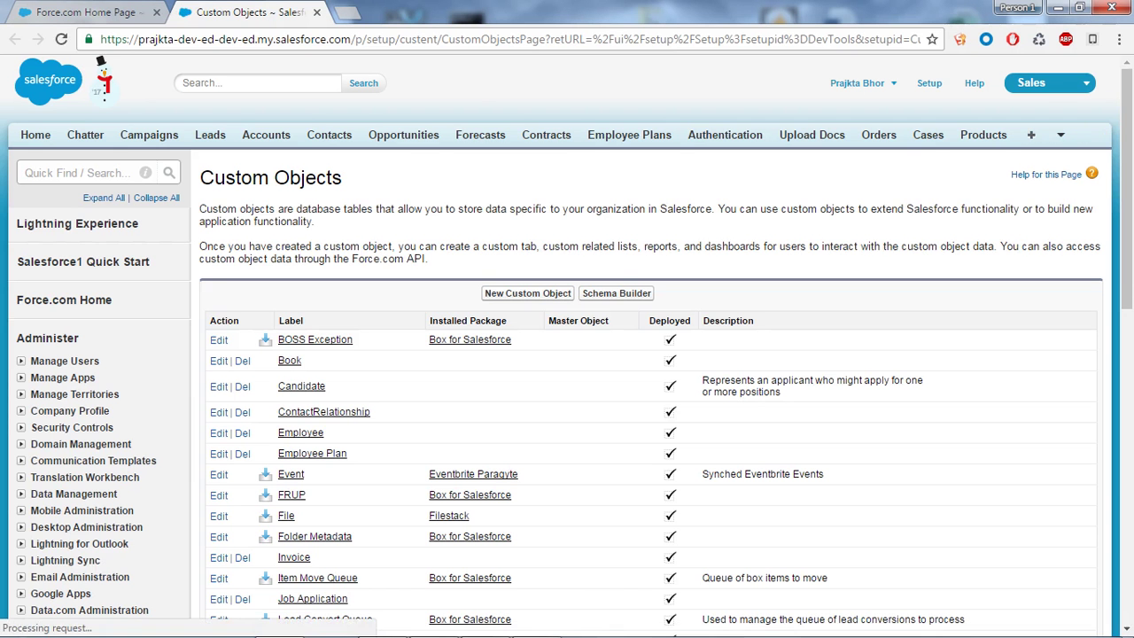
{"action": "scroll", "coordinate": [301, 303], "scroll_direction": "down", "scroll_amount": 1}
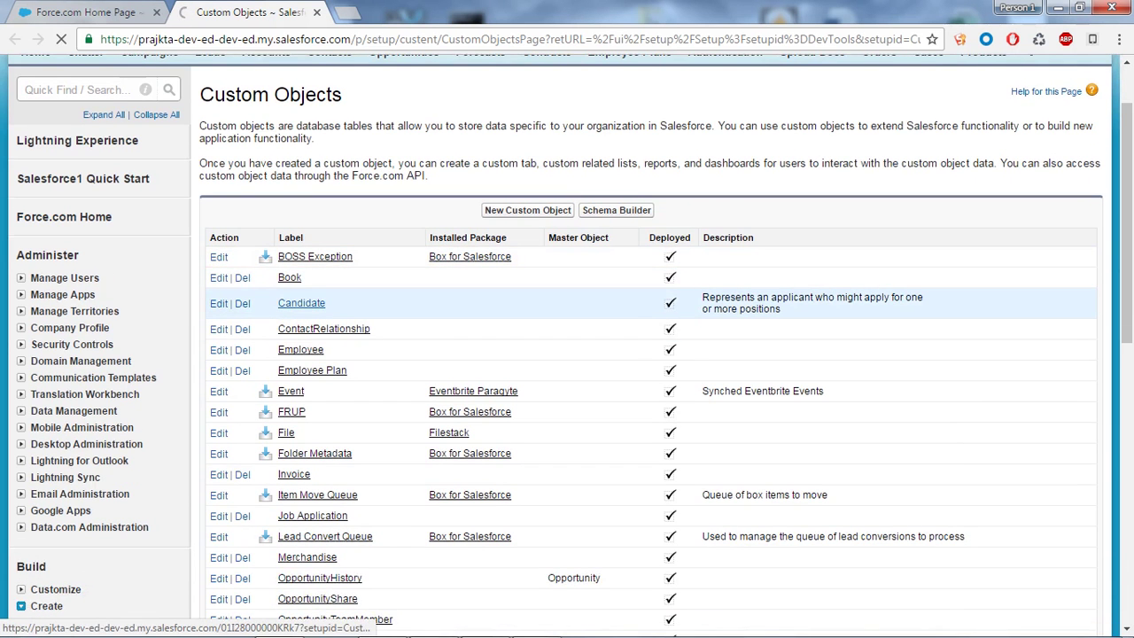
{"action": "left_click", "coordinate": [301, 303], "text": "ctrl"}
On Candidate's definition, highlight the Custom Fields & Relationships heading and start a new custom field
{"action": "key", "text": "ctrl+Tab"}
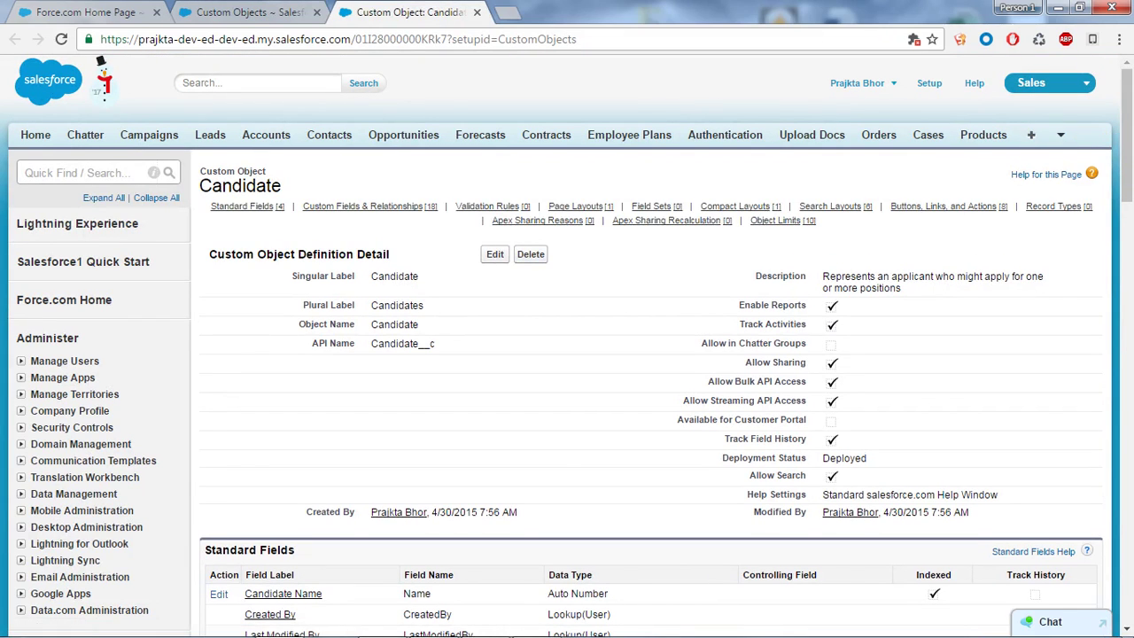
{"action": "scroll", "coordinate": [647, 355], "scroll_direction": "down", "scroll_amount": 2}
{"action": "scroll", "coordinate": [646, 354], "scroll_direction": "down", "scroll_amount": 3}
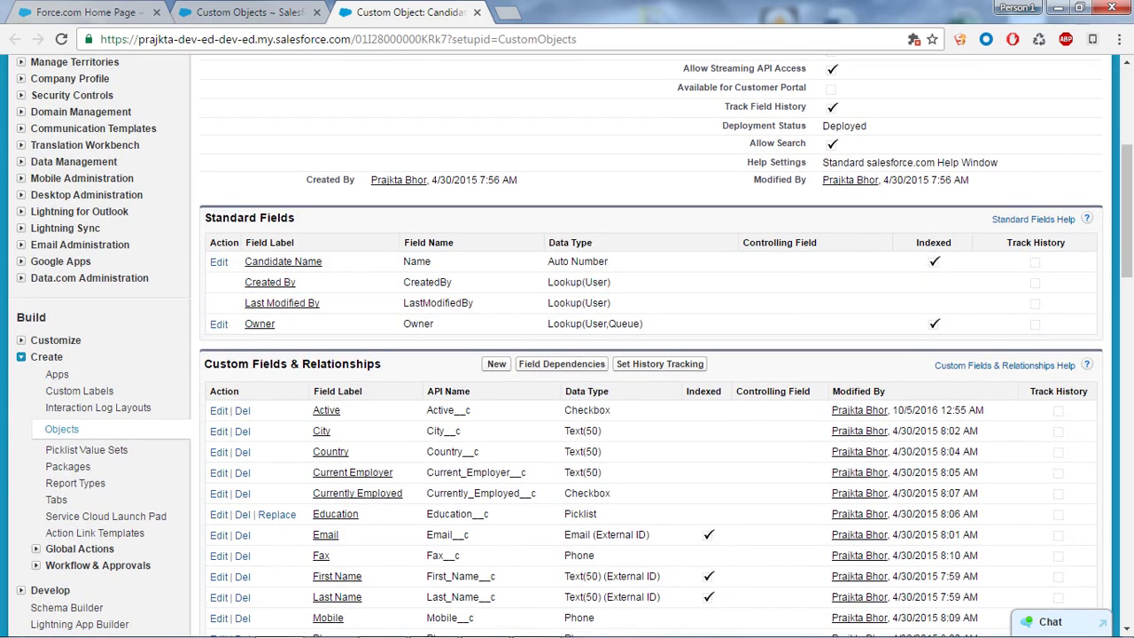
{"action": "left_click_drag", "start_coordinate": [382, 363], "coordinate": [203, 363]}
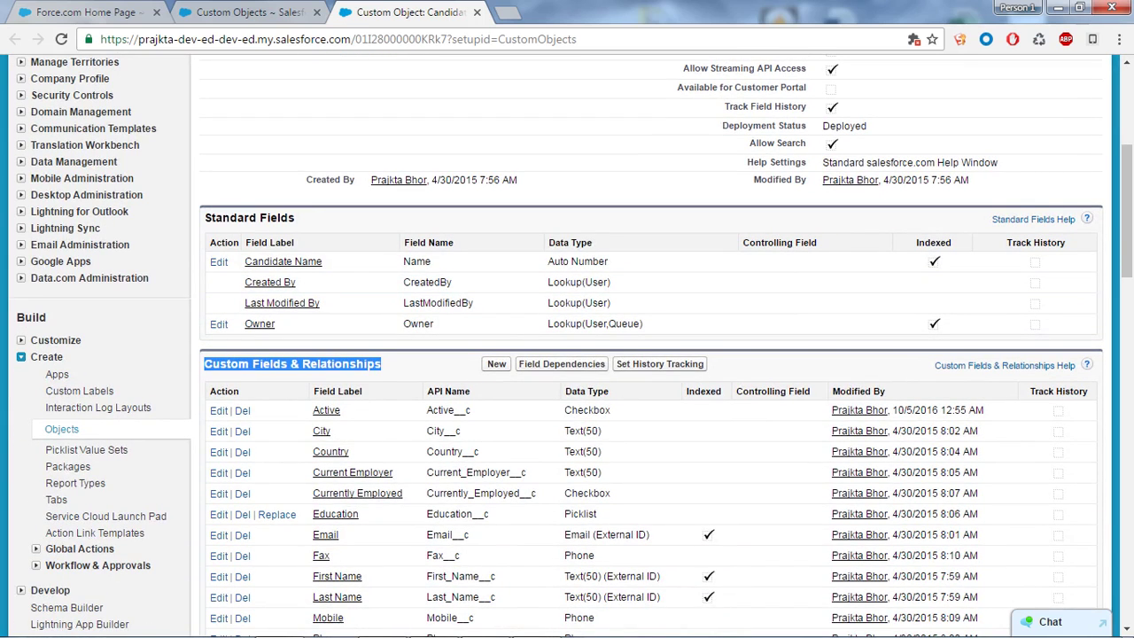
{"action": "left_click", "coordinate": [496, 364]}
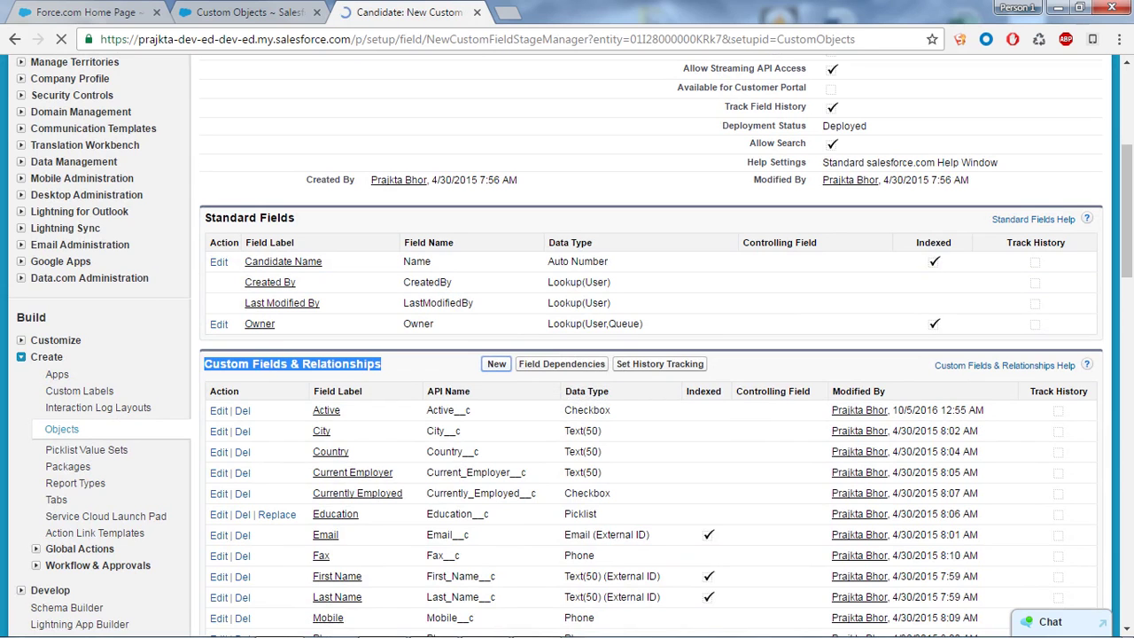
On Step 1, highlight the Lookup Relationship and Master-Detail Relationship field types
{"action": "scroll", "coordinate": [567, 355], "scroll_direction": "down", "scroll_amount": 3}
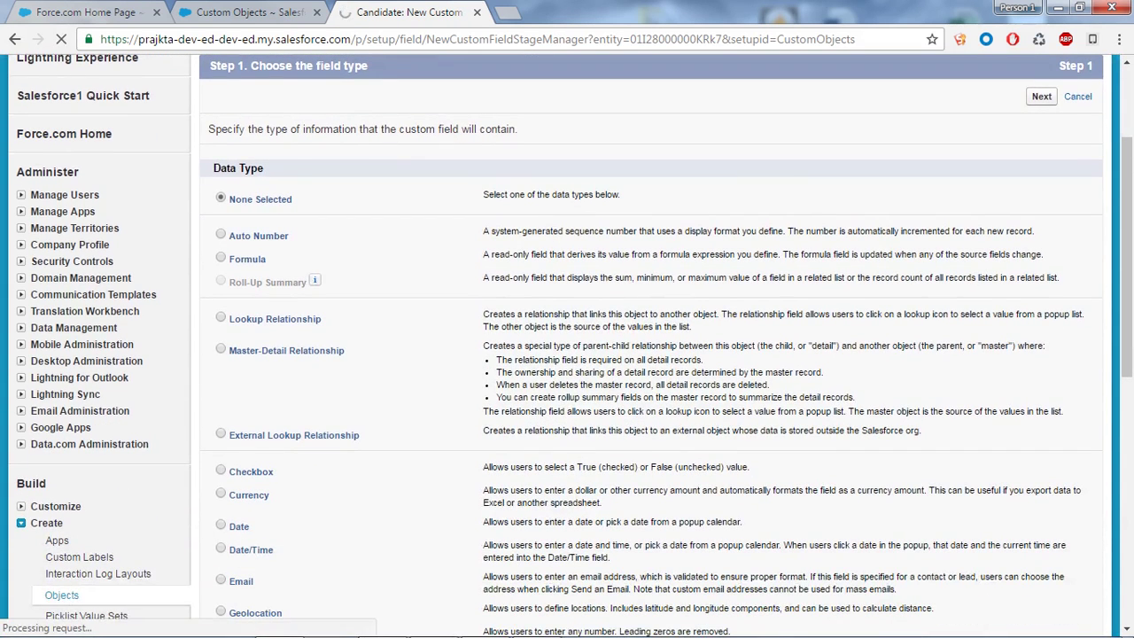
{"action": "left_click_drag", "start_coordinate": [233, 319], "coordinate": [322, 319]}
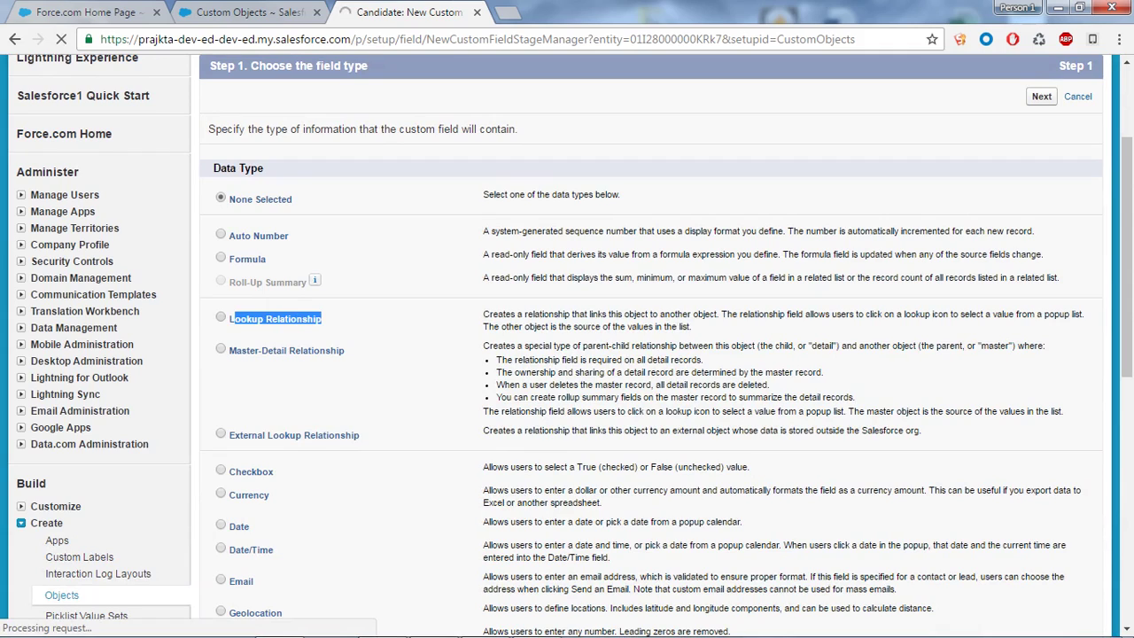
{"action": "left_click_drag", "start_coordinate": [230, 350], "coordinate": [345, 350]}
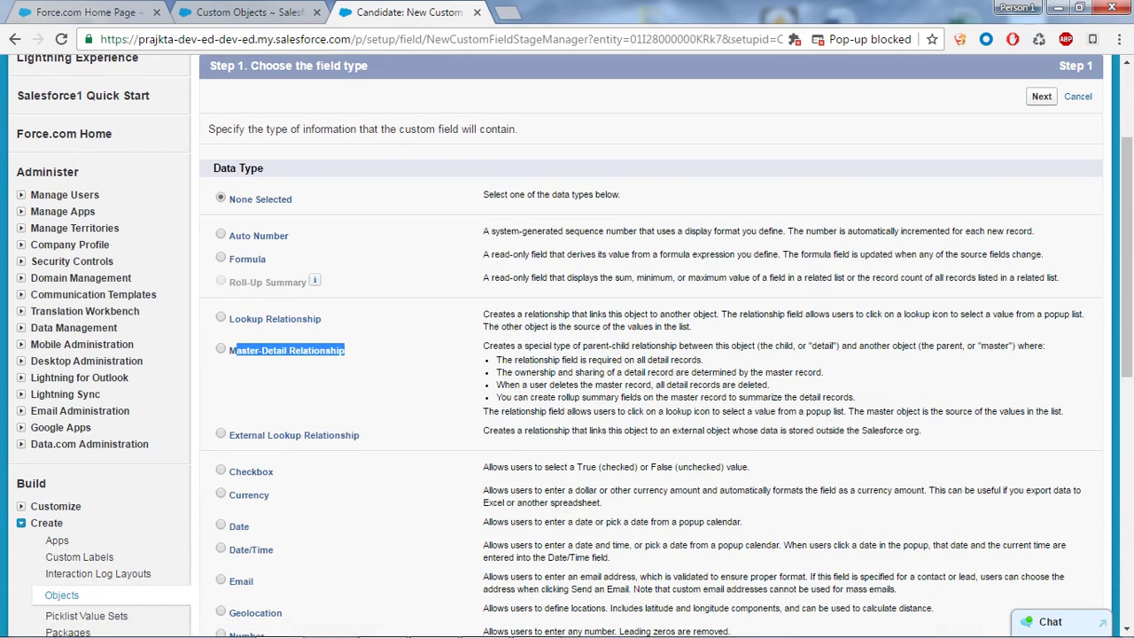
{"action": "left_click", "coordinate": [345, 350]}
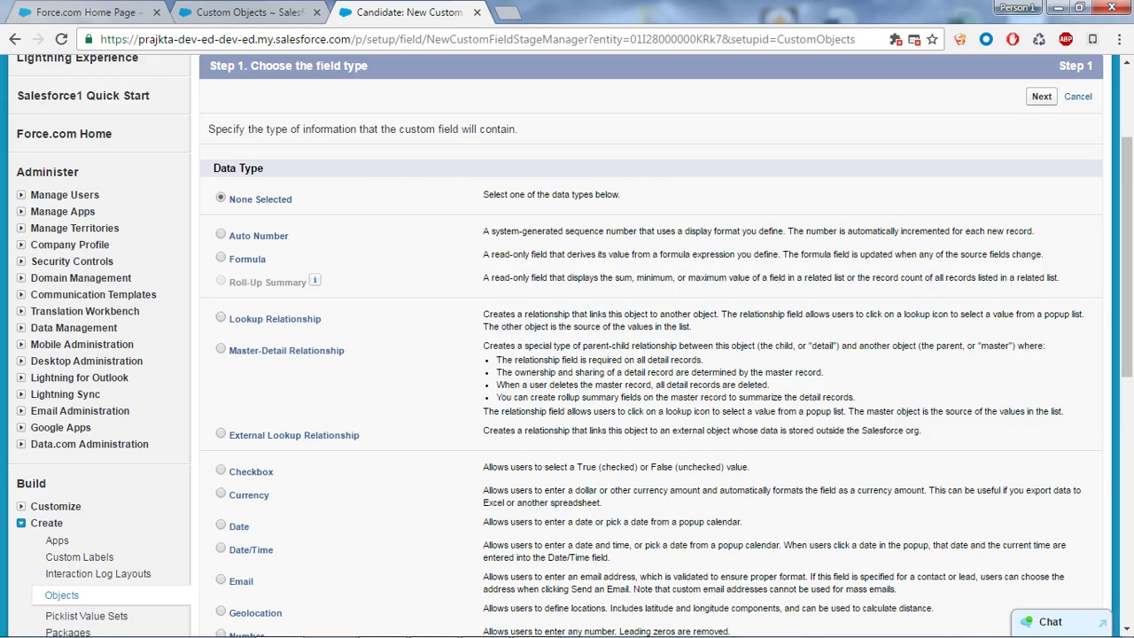
{"action": "left_click_drag", "start_coordinate": [236, 350], "coordinate": [344, 351]}
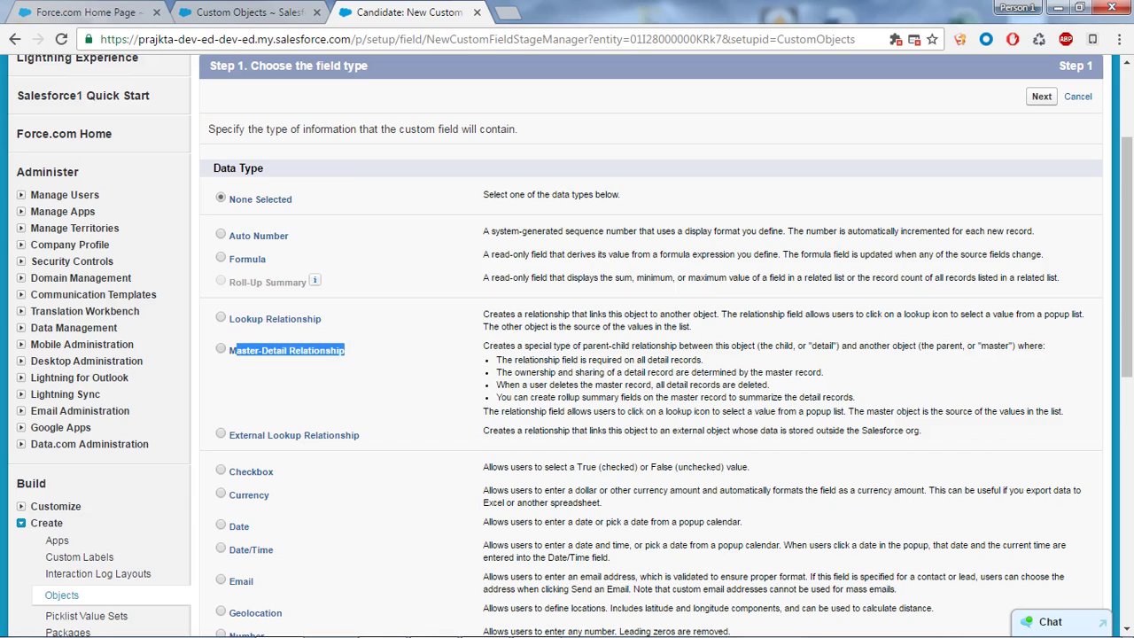
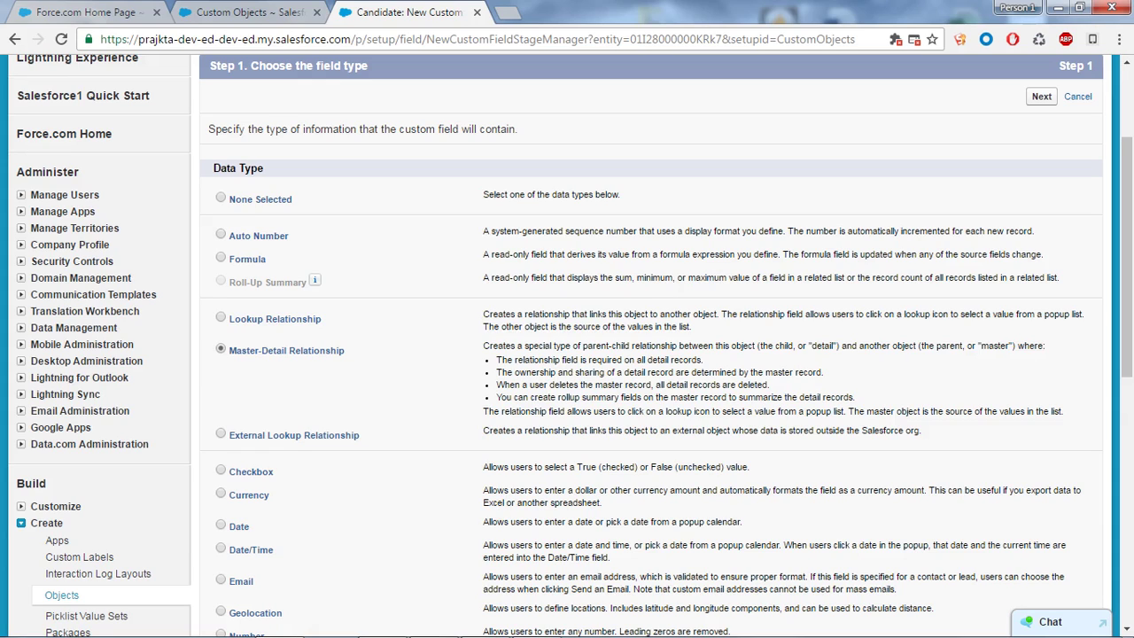
Scroll back up the New Custom Field page with Master-Detail Relationship selected on Candidate
{"action": "scroll", "coordinate": [567, 346], "scroll_direction": "up", "scroll_amount": 1}
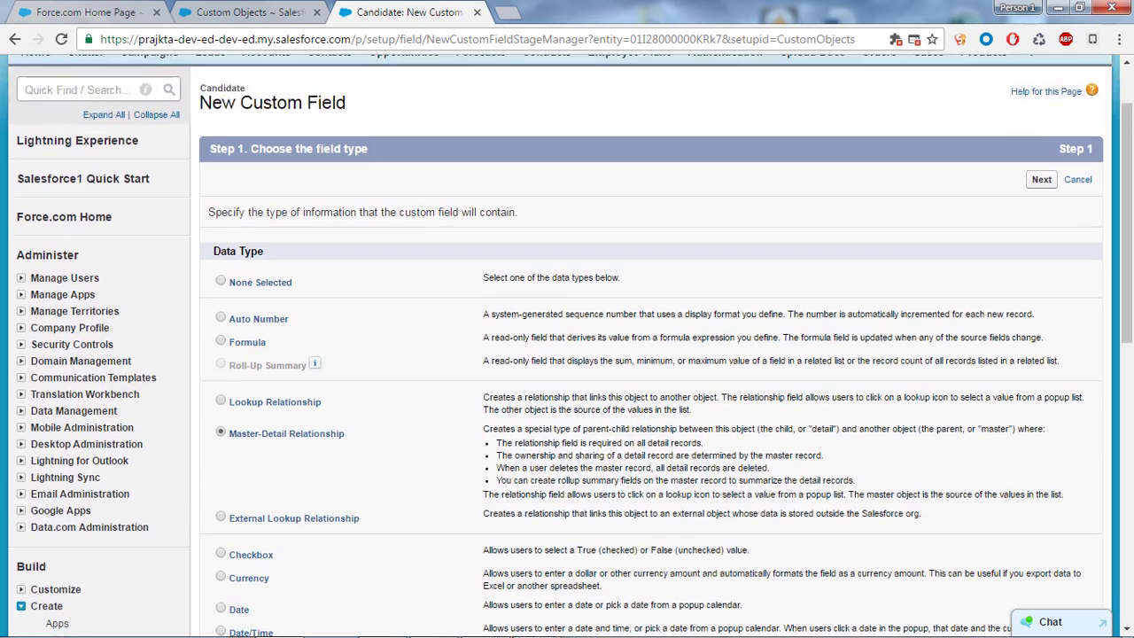
Choose Contact as the object the Master-Detail field relates to
{"action": "left_click", "coordinate": [1042, 179]}
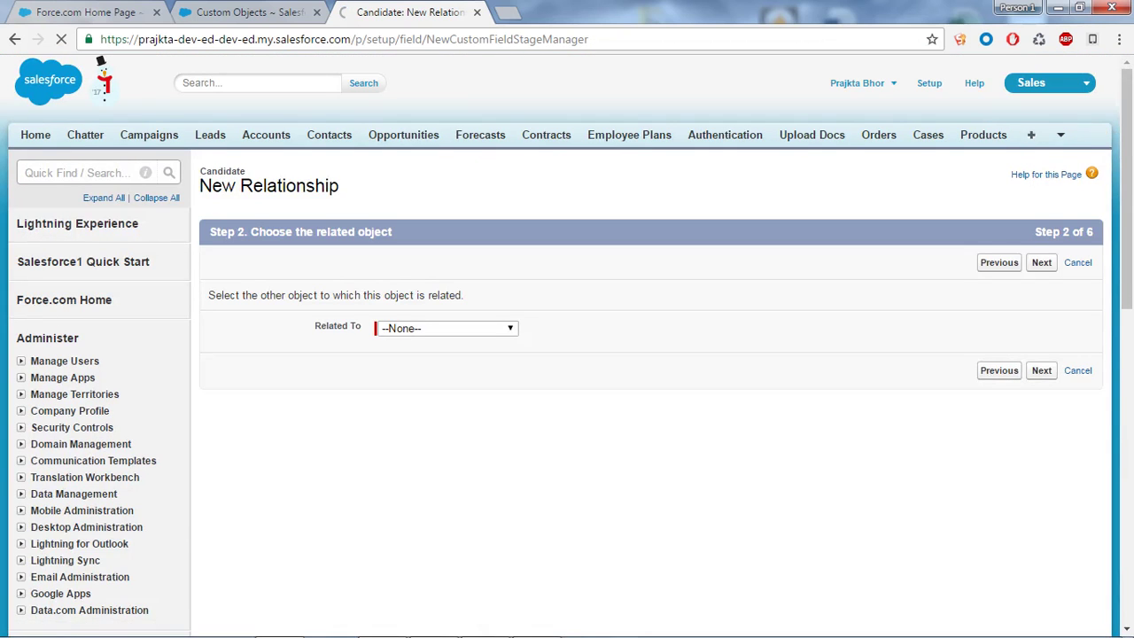
{"action": "left_click", "coordinate": [446, 328]}
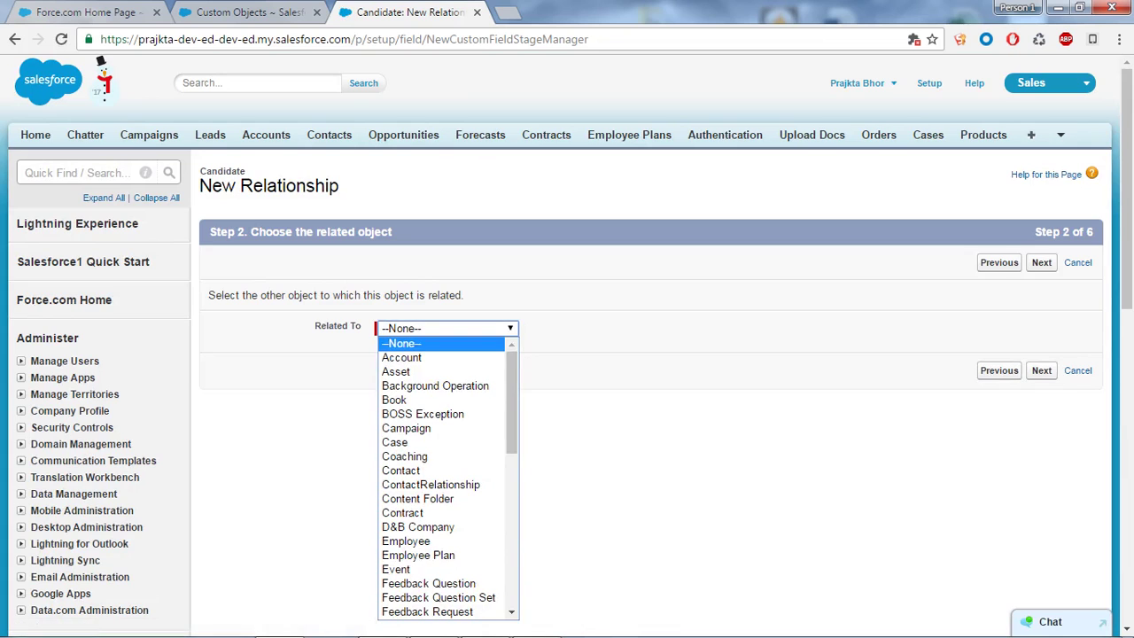
{"action": "scroll", "coordinate": [447, 479], "scroll_direction": "down", "scroll_amount": 4}
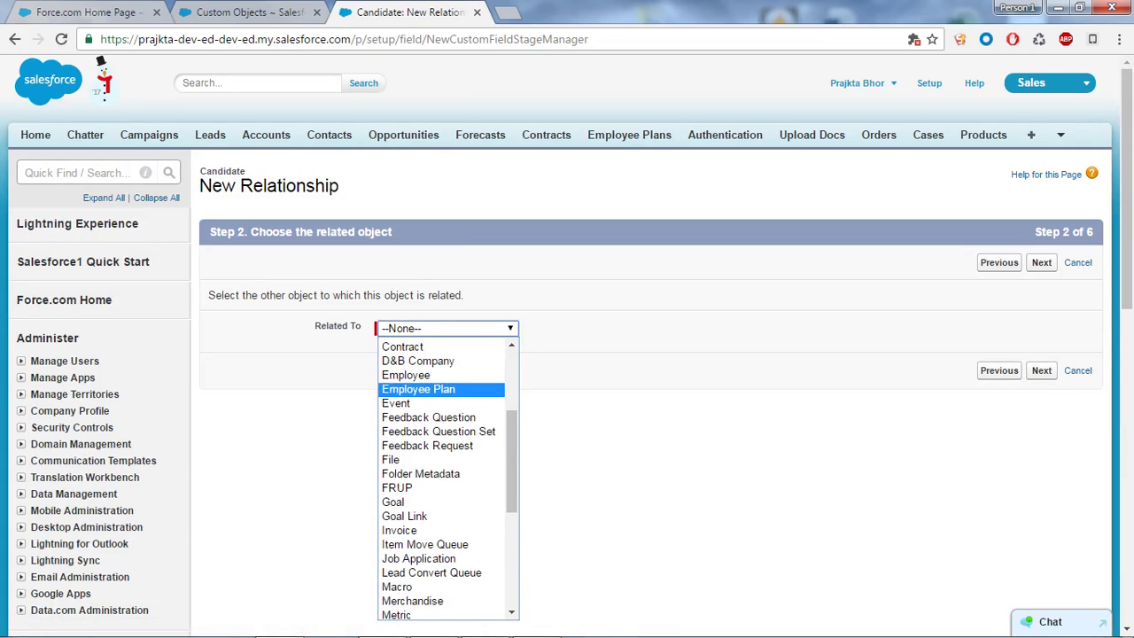
{"action": "scroll", "coordinate": [448, 471], "scroll_direction": "up", "scroll_amount": 4}
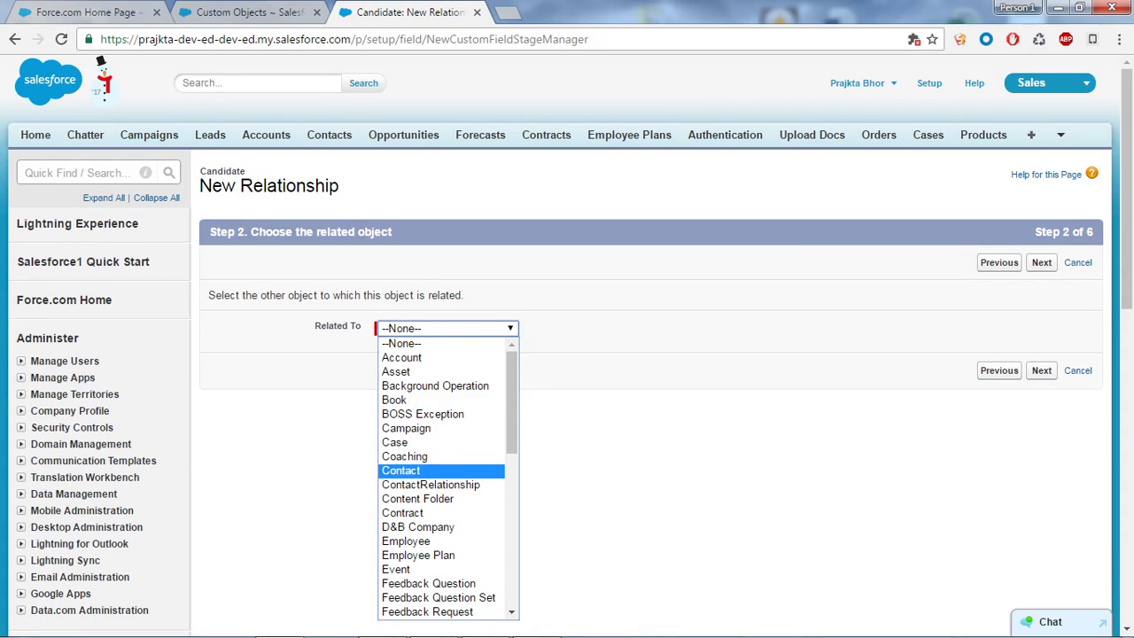
{"action": "left_click", "coordinate": [401, 470]}
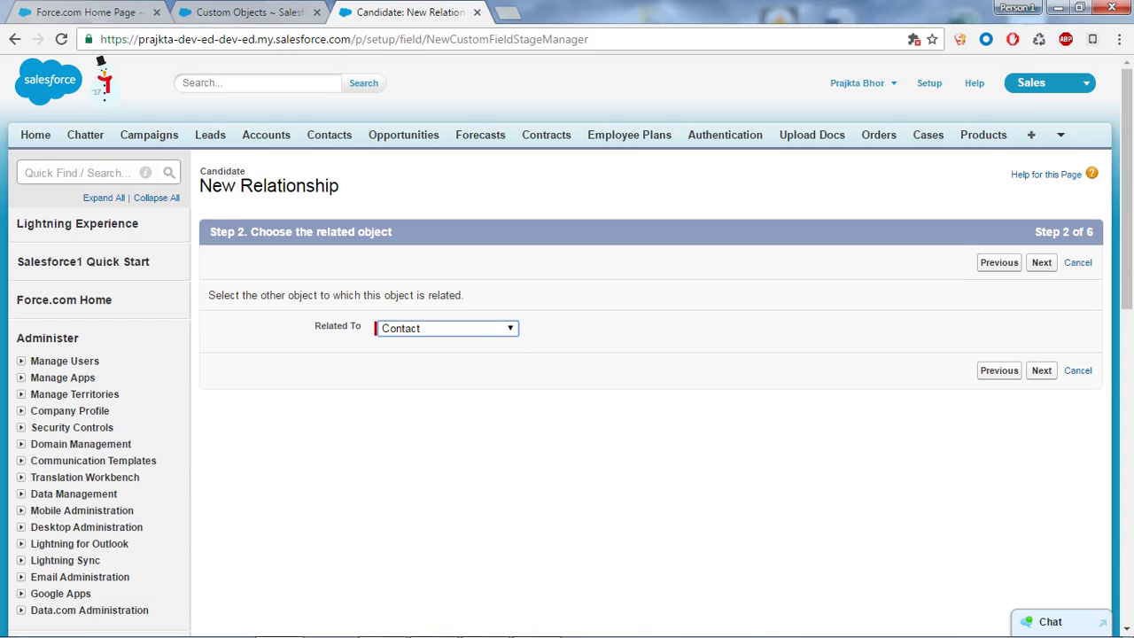
{"action": "left_click_drag", "start_coordinate": [249, 171], "coordinate": [198, 171]}
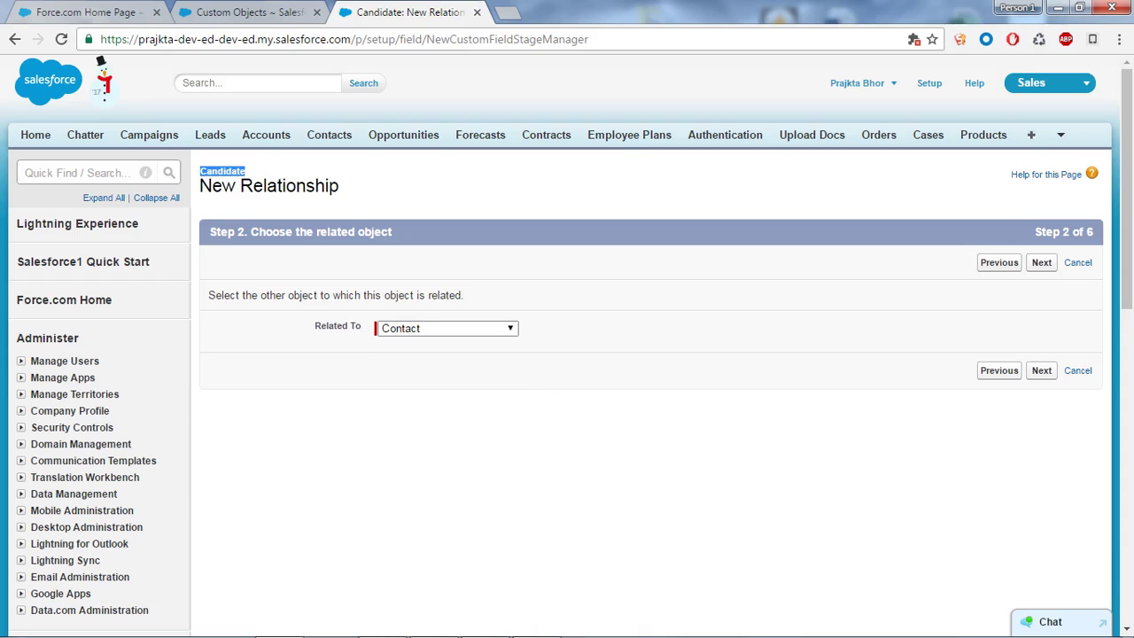
Label and name the field Contact, with child relationship name Candidates
{"action": "left_click", "coordinate": [1041, 370]}
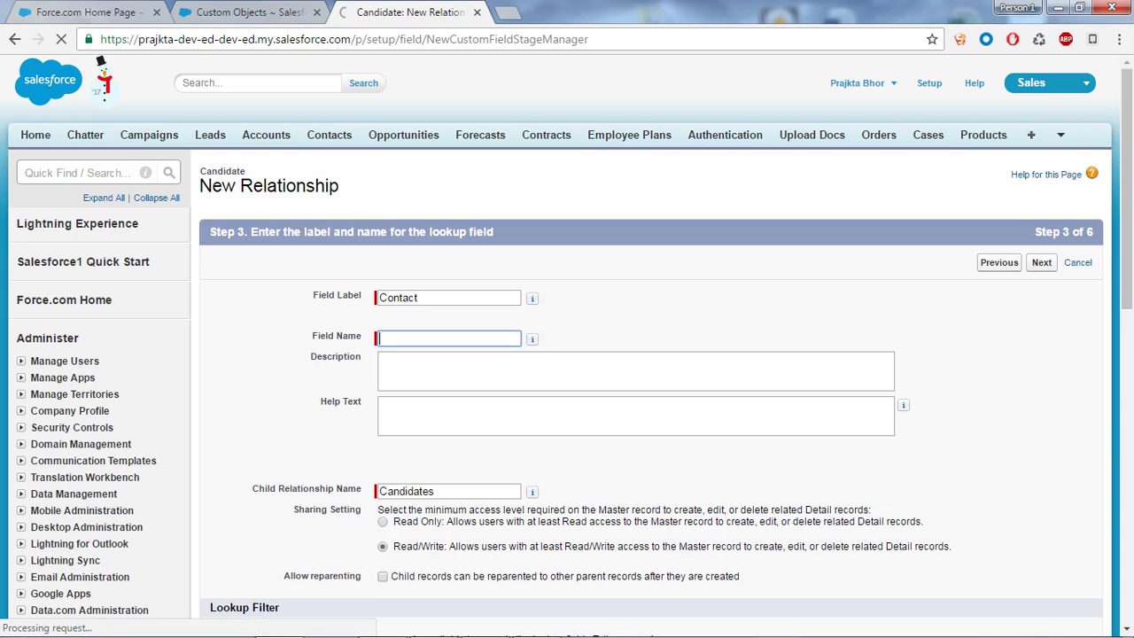
{"action": "type", "text": "Cont"}
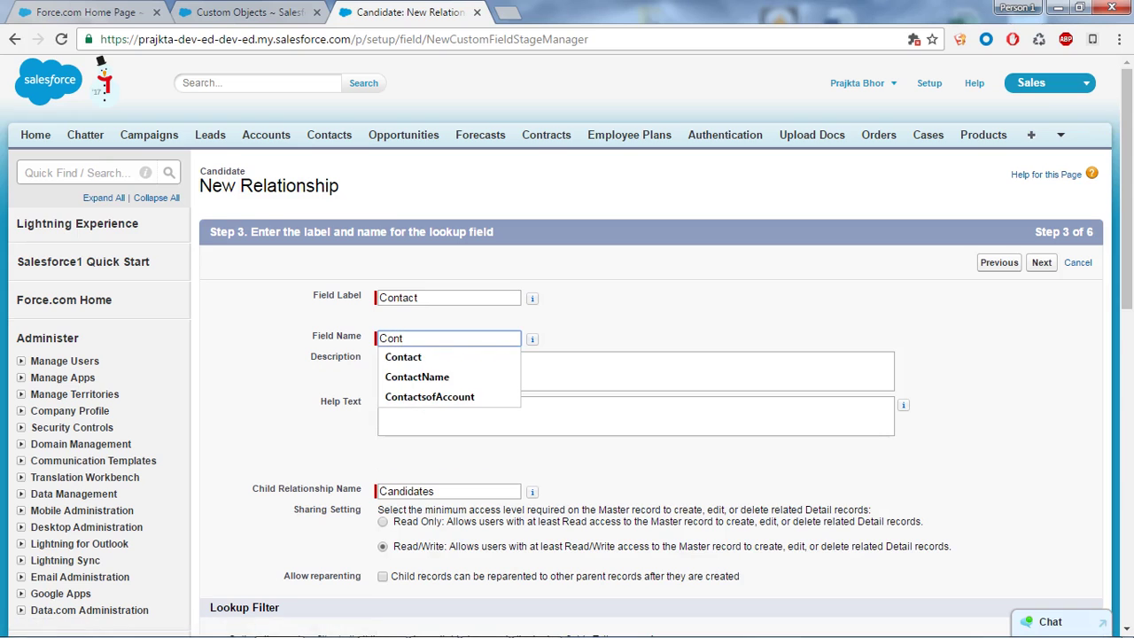
{"action": "key", "text": "Down"}
{"action": "key", "text": "Return"}
{"action": "scroll", "coordinate": [567, 343], "scroll_direction": "down", "scroll_amount": 3}
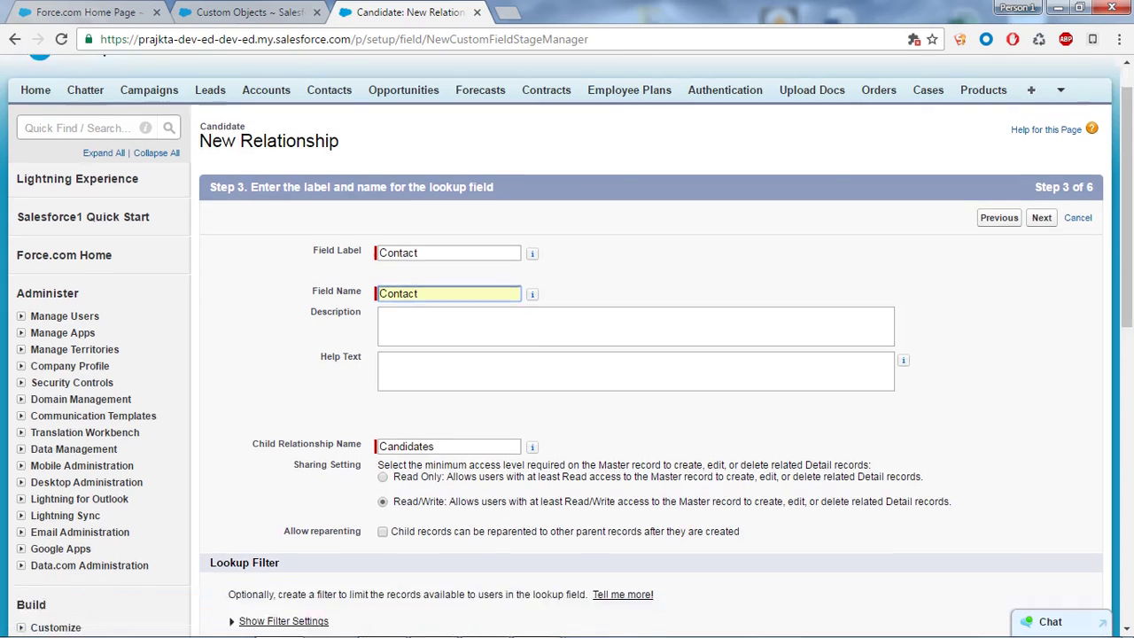
{"action": "left_click", "coordinate": [1041, 461]}
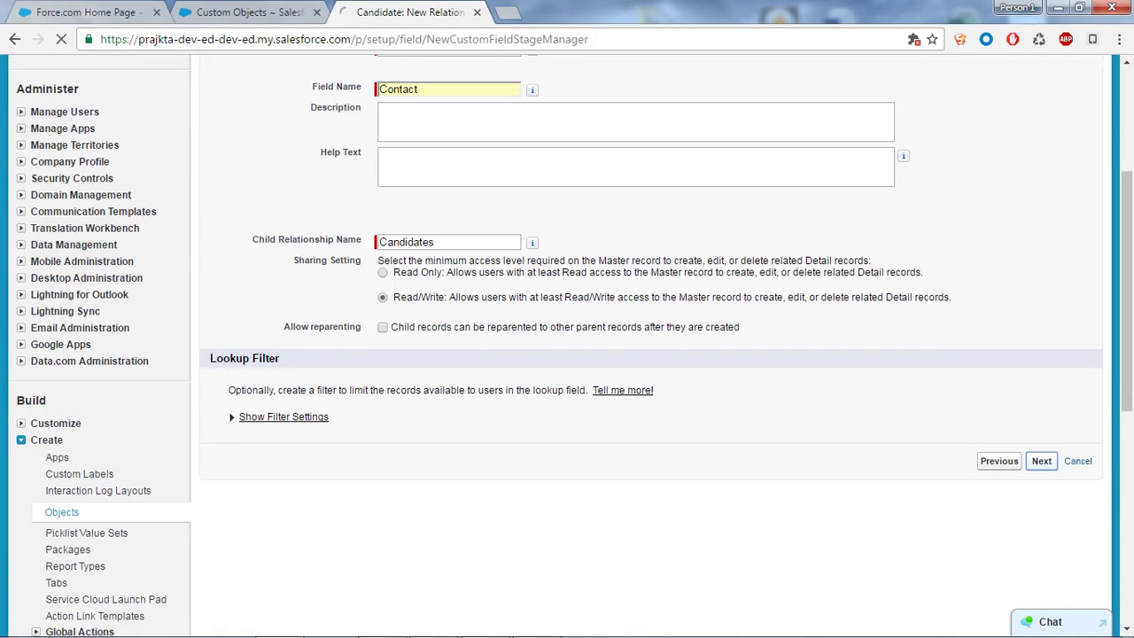
Keep the default field-level security, undoing an accidental profile row selection
{"action": "scroll", "coordinate": [567, 340], "scroll_direction": "down", "scroll_amount": 1}
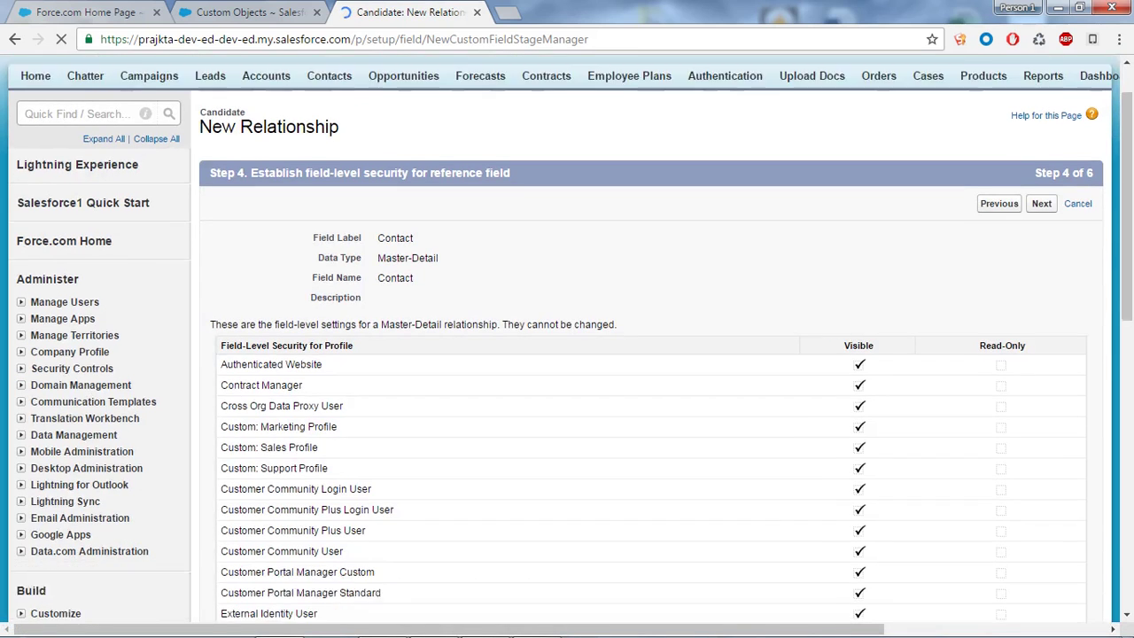
{"action": "left_click_drag", "start_coordinate": [532, 345], "coordinate": [531, 463]}
{"action": "left_click", "coordinate": [532, 425]}
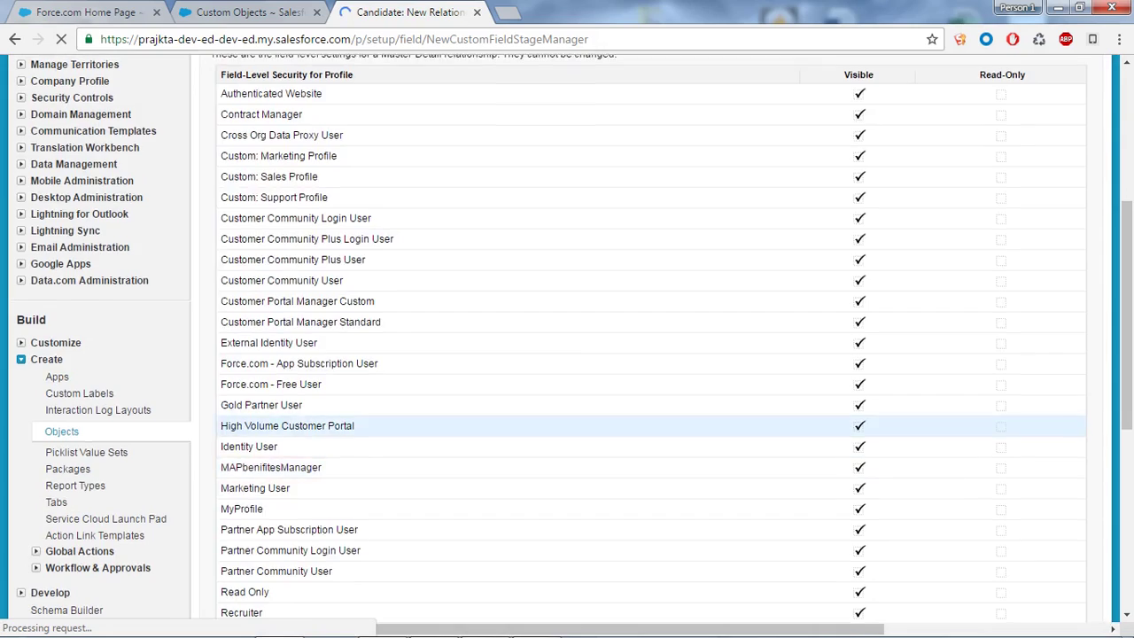
{"action": "scroll", "coordinate": [531, 355], "scroll_direction": "up", "scroll_amount": 3}
{"action": "scroll", "coordinate": [567, 443], "scroll_direction": "down", "scroll_amount": 3}
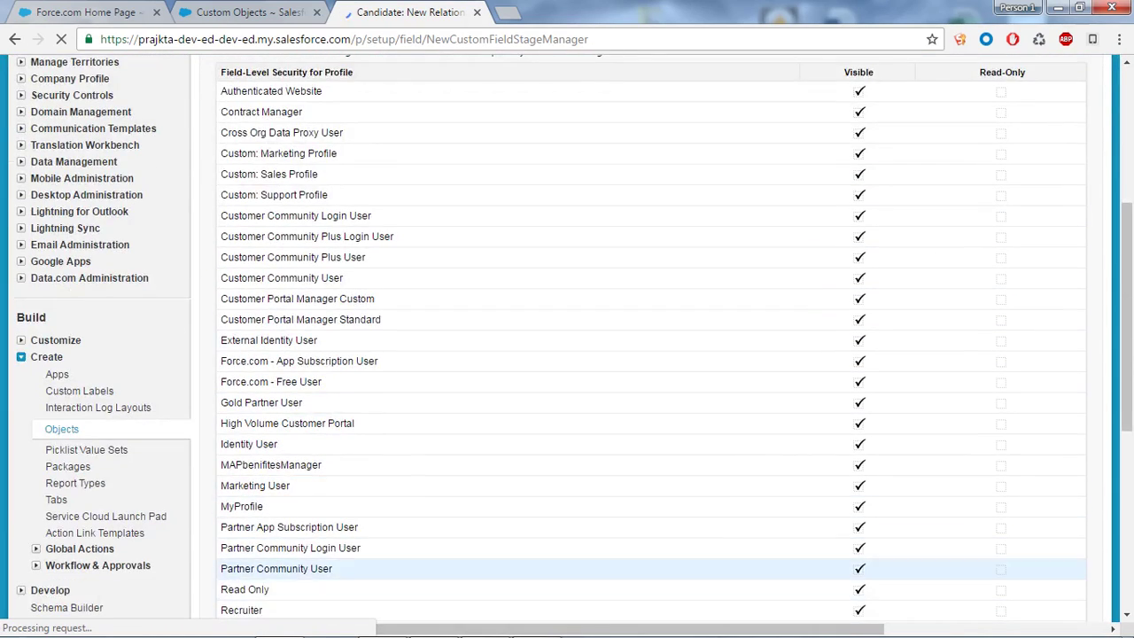
{"action": "scroll", "coordinate": [567, 443], "scroll_direction": "down", "scroll_amount": 2}
{"action": "scroll", "coordinate": [567, 443], "scroll_direction": "up", "scroll_amount": 4}
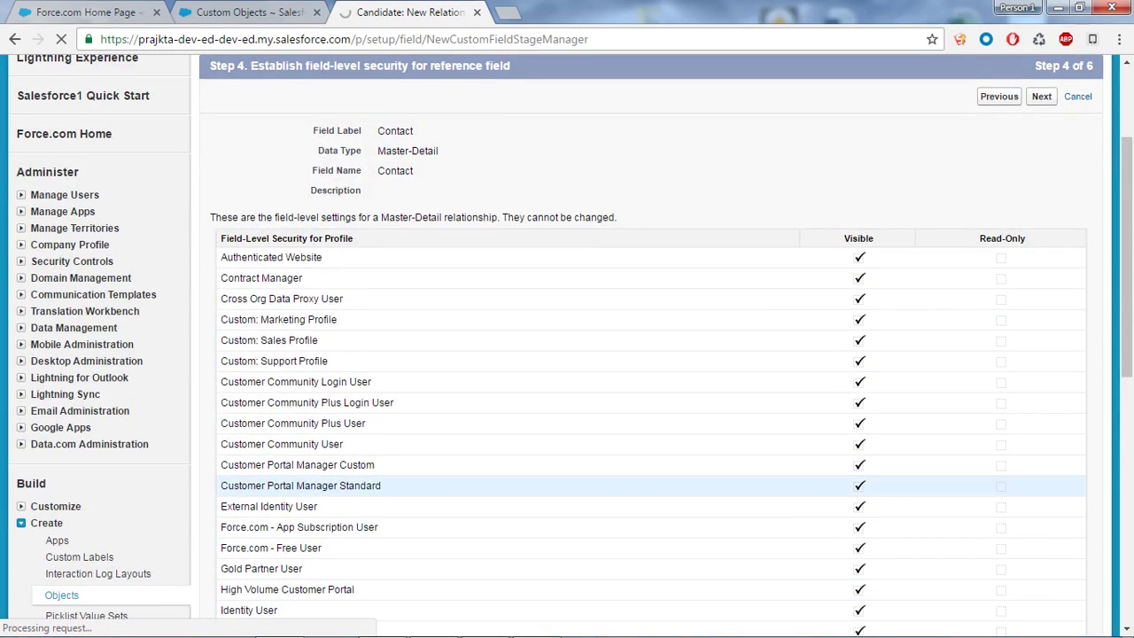
{"action": "left_click_drag", "start_coordinate": [979, 238], "coordinate": [1026, 238]}
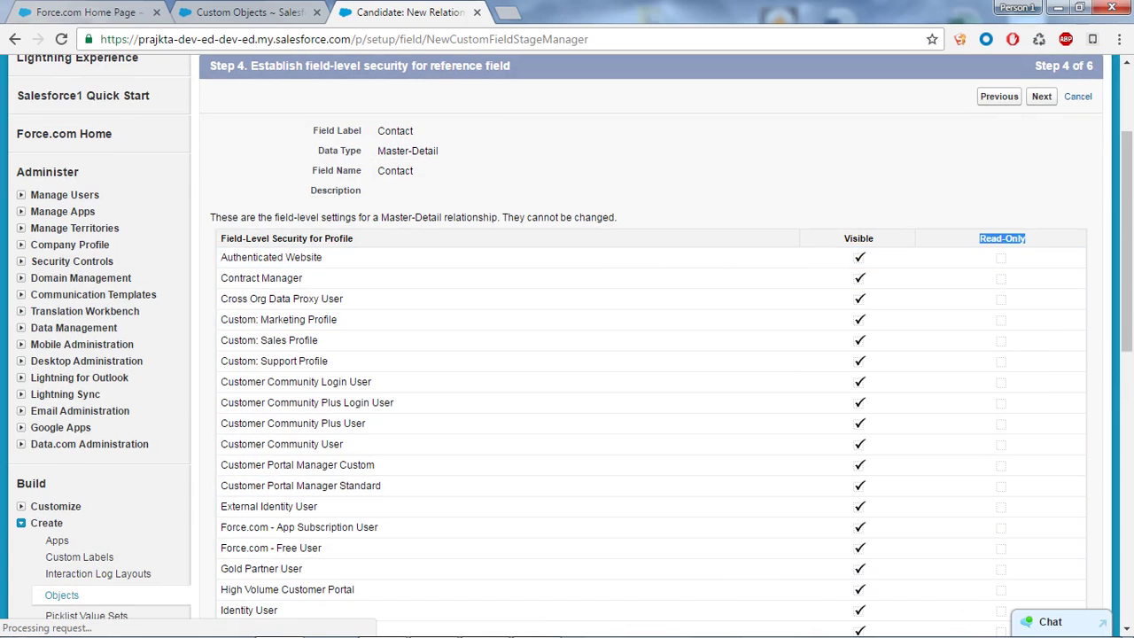
{"action": "scroll", "coordinate": [567, 319], "scroll_direction": "down", "scroll_amount": 3}
{"action": "scroll", "coordinate": [567, 319], "scroll_direction": "up", "scroll_amount": 5}
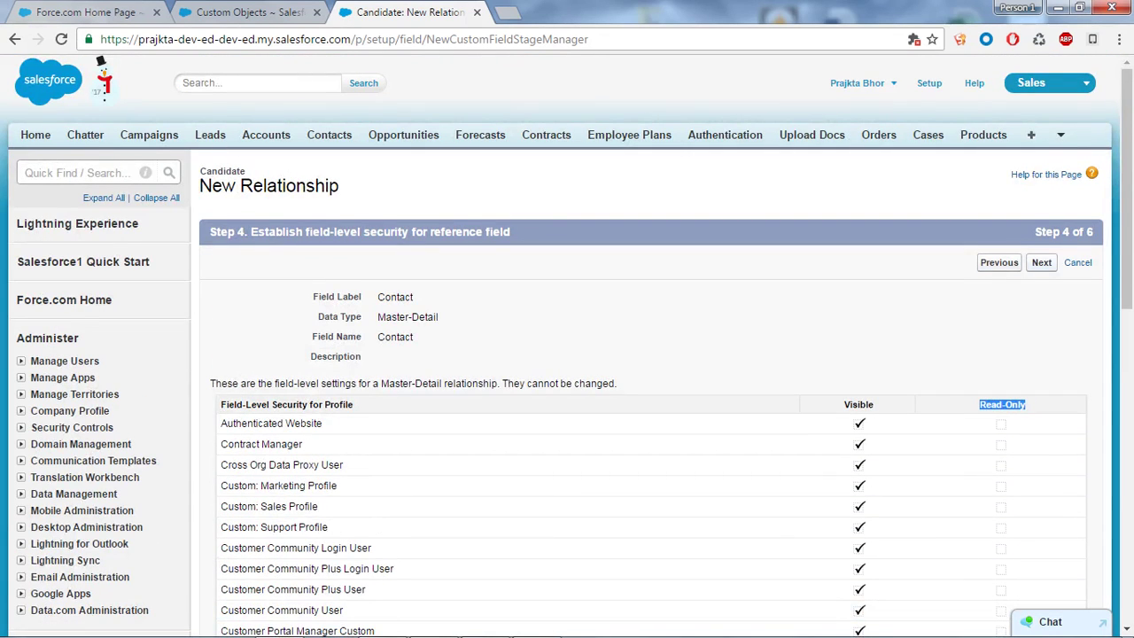
{"action": "left_click", "coordinate": [1042, 263]}
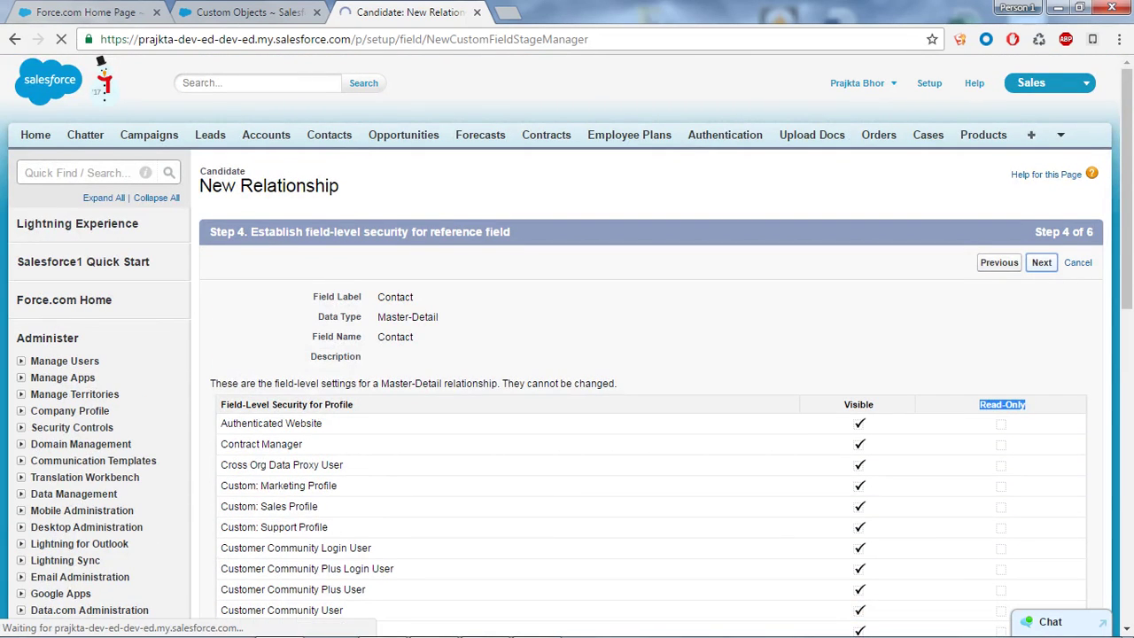
Add the field to Candidate Layout and a Candidates related list on Contact layouts, then save
{"action": "scroll", "coordinate": [567, 346], "scroll_direction": "down", "scroll_amount": 1}
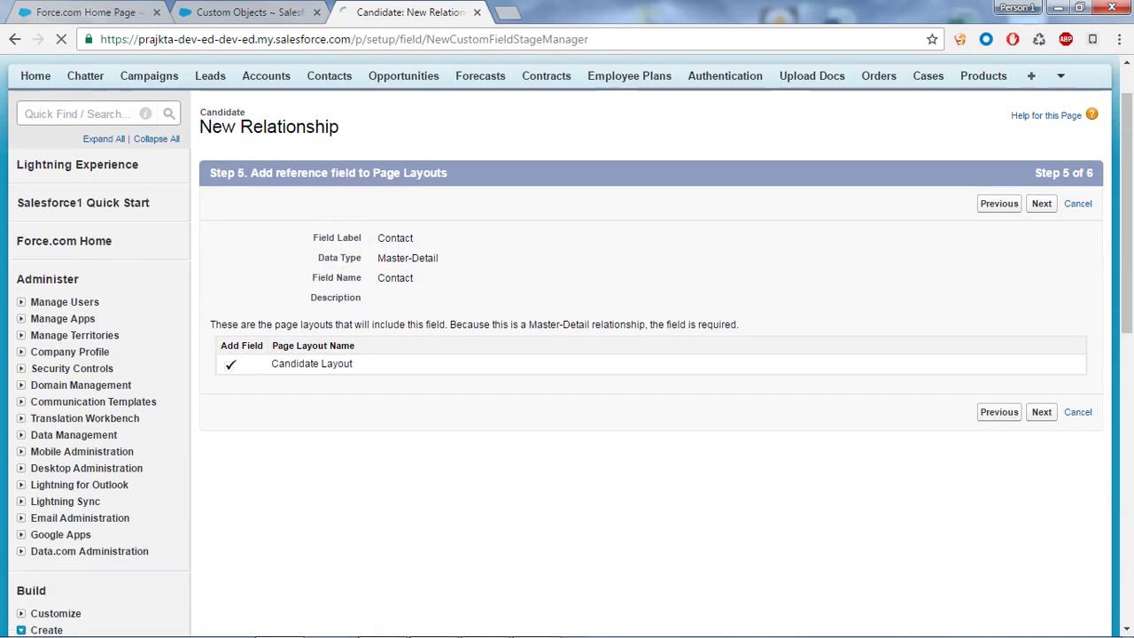
{"action": "left_click", "coordinate": [1042, 388]}
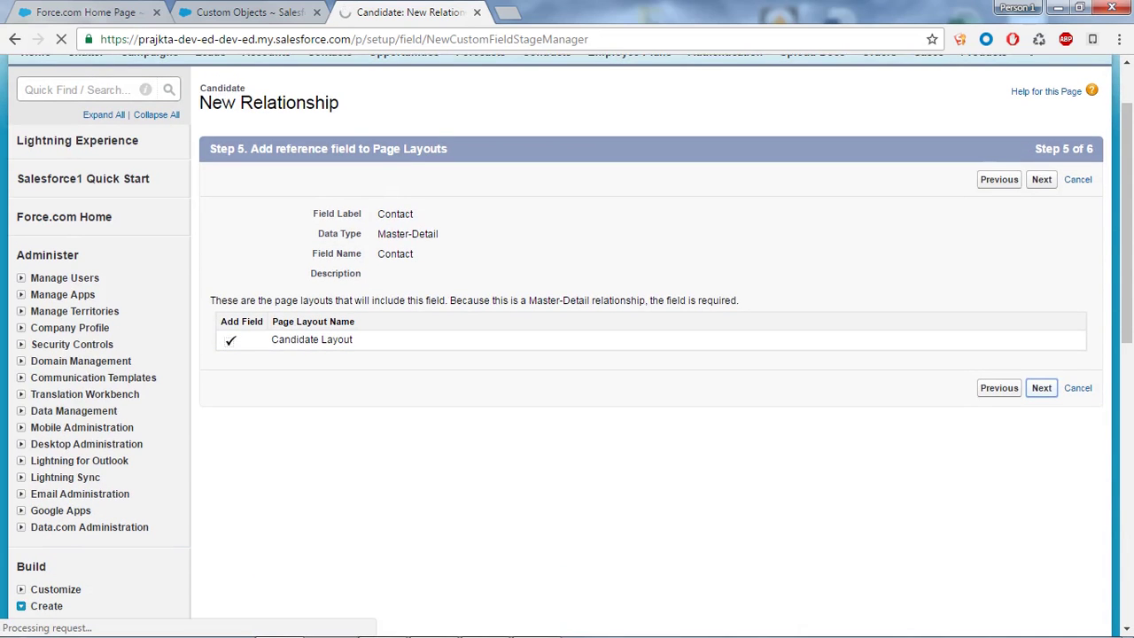
{"action": "scroll", "coordinate": [1042, 388], "scroll_direction": "down", "scroll_amount": 1}
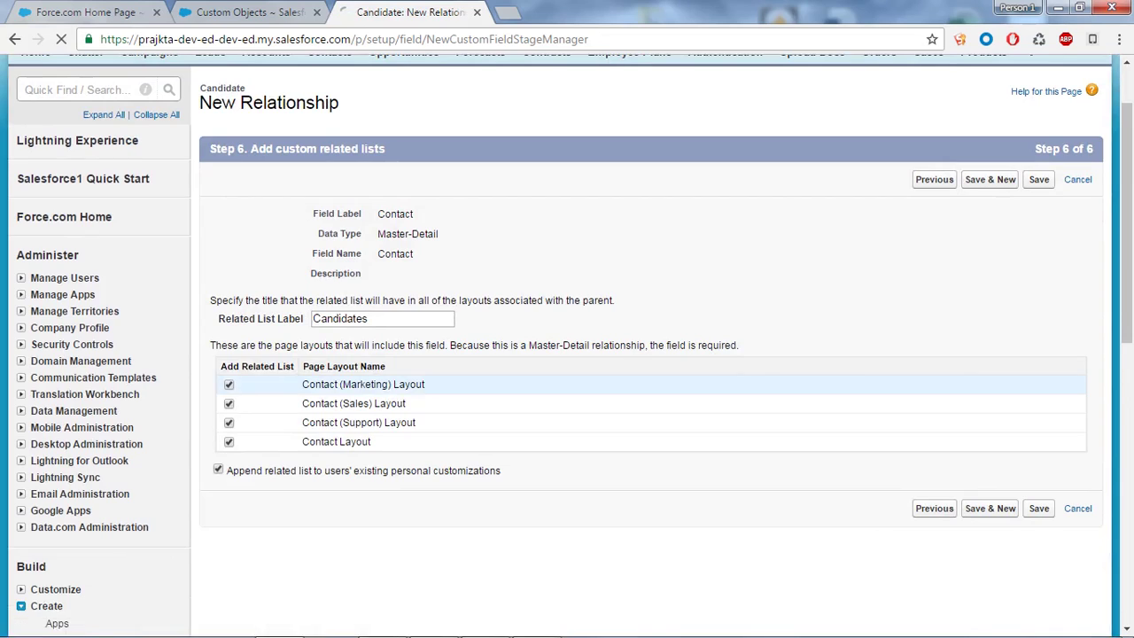
{"action": "left_click", "coordinate": [1038, 508]}
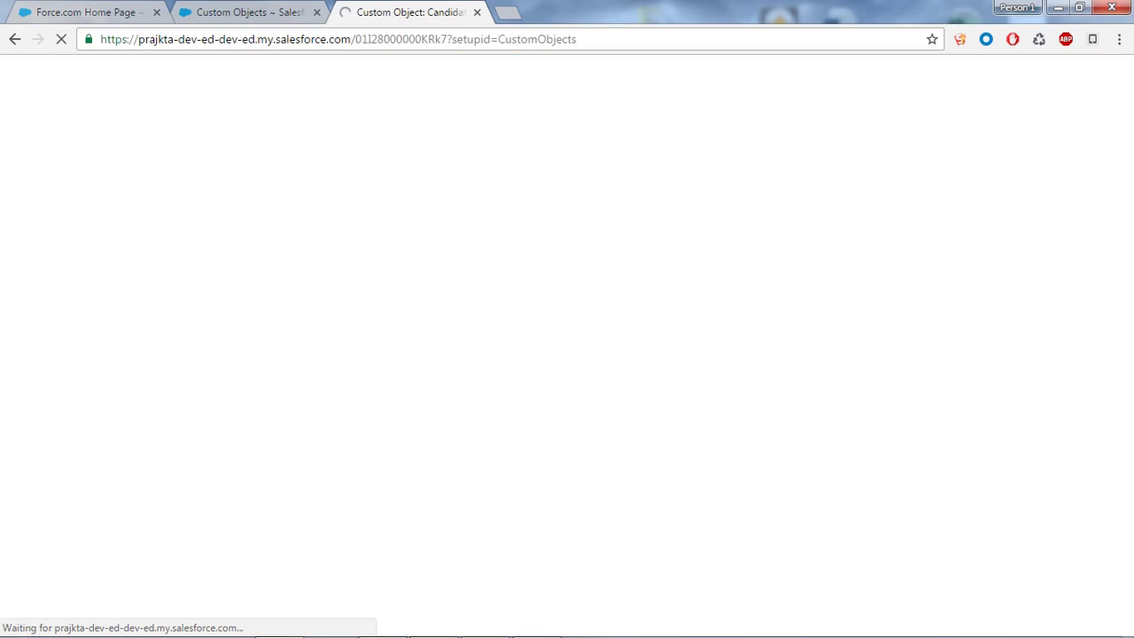
{"action": "scroll", "coordinate": [567, 314], "scroll_direction": "down", "scroll_amount": 6}
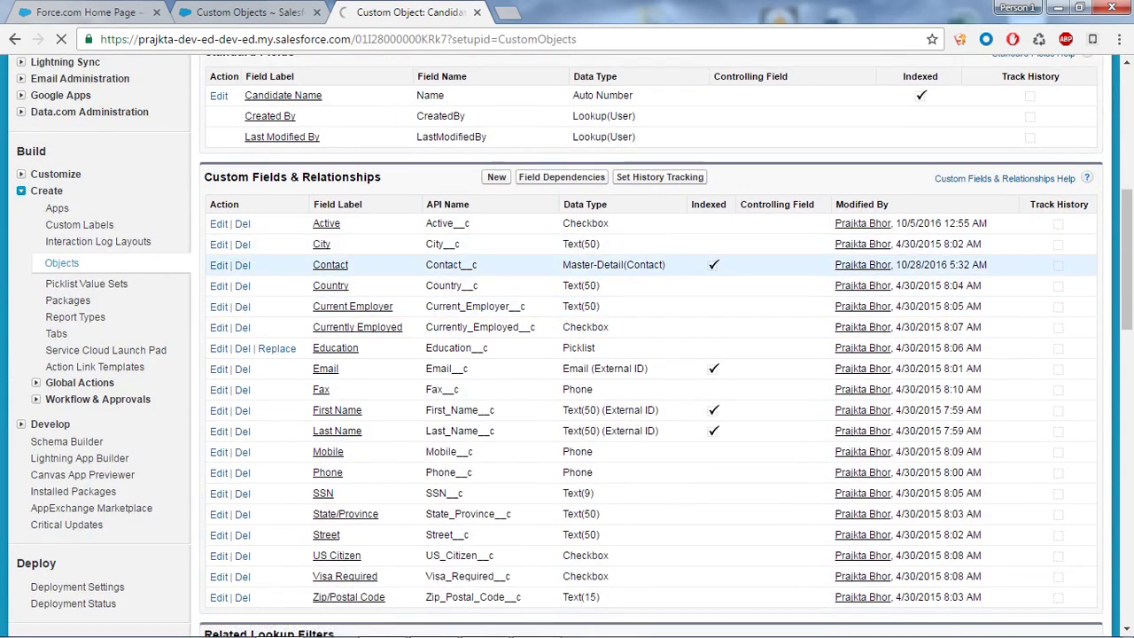
{"action": "double_click", "coordinate": [451, 265]}
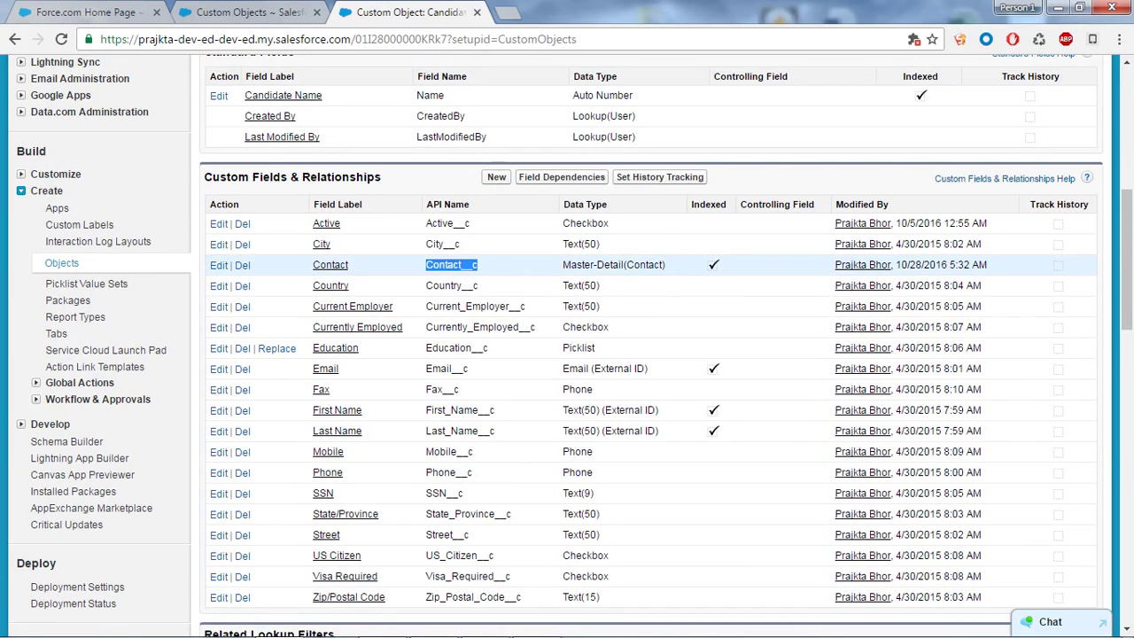
{"action": "left_click_drag", "start_coordinate": [308, 265], "coordinate": [348, 265]}
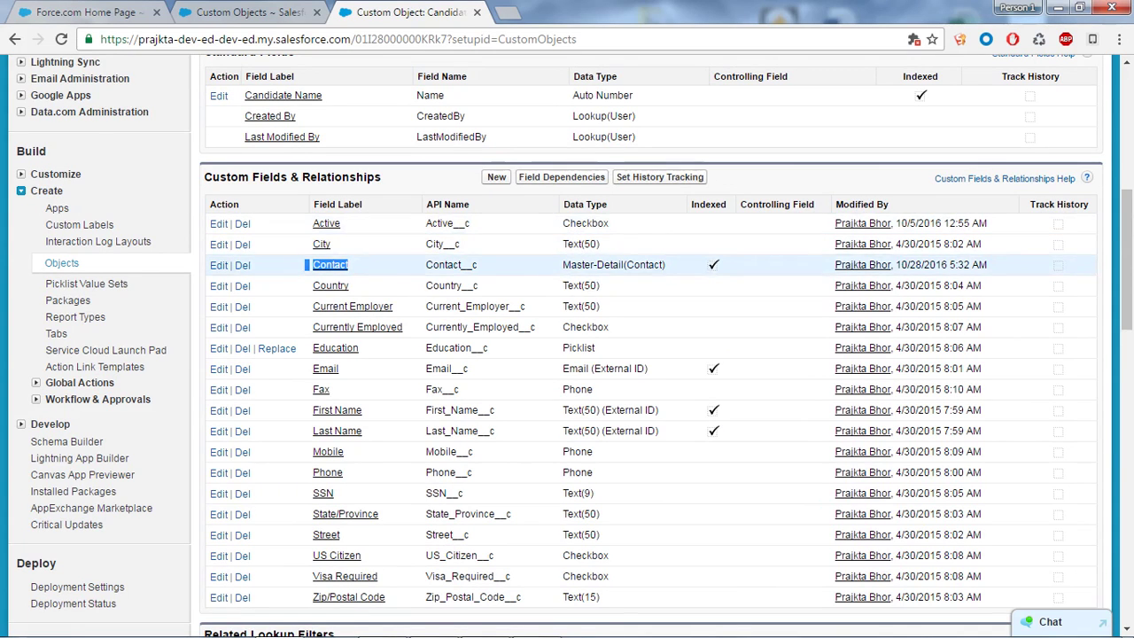
{"action": "left_click_drag", "start_coordinate": [479, 265], "coordinate": [425, 265]}
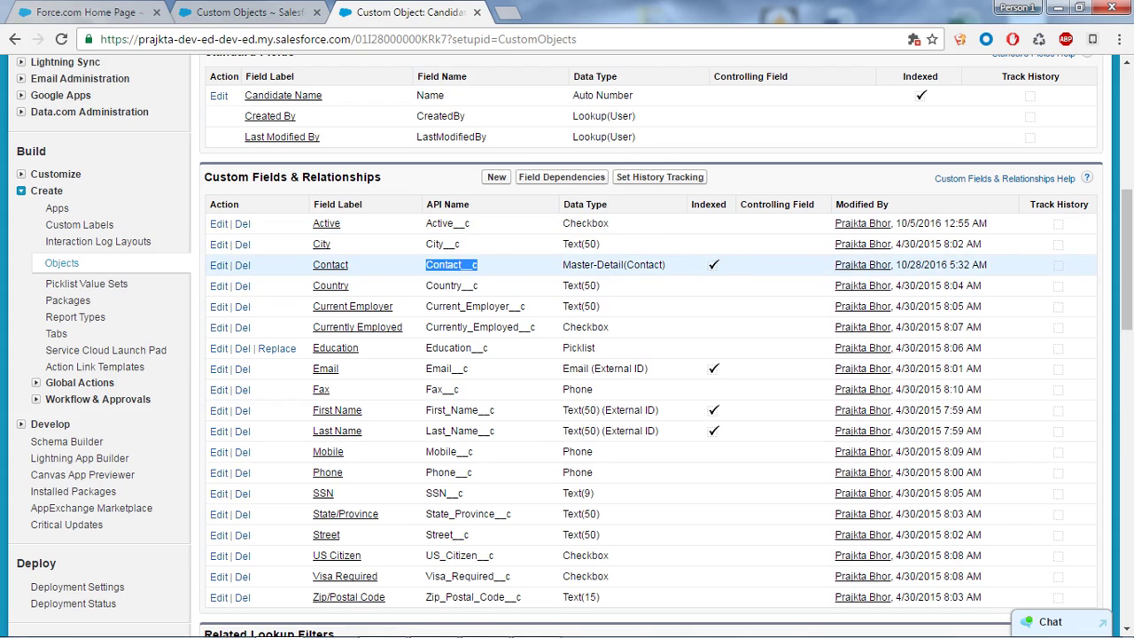
{"action": "double_click", "coordinate": [578, 265]}
{"action": "double_click", "coordinate": [610, 265]}
{"action": "double_click", "coordinate": [645, 265]}
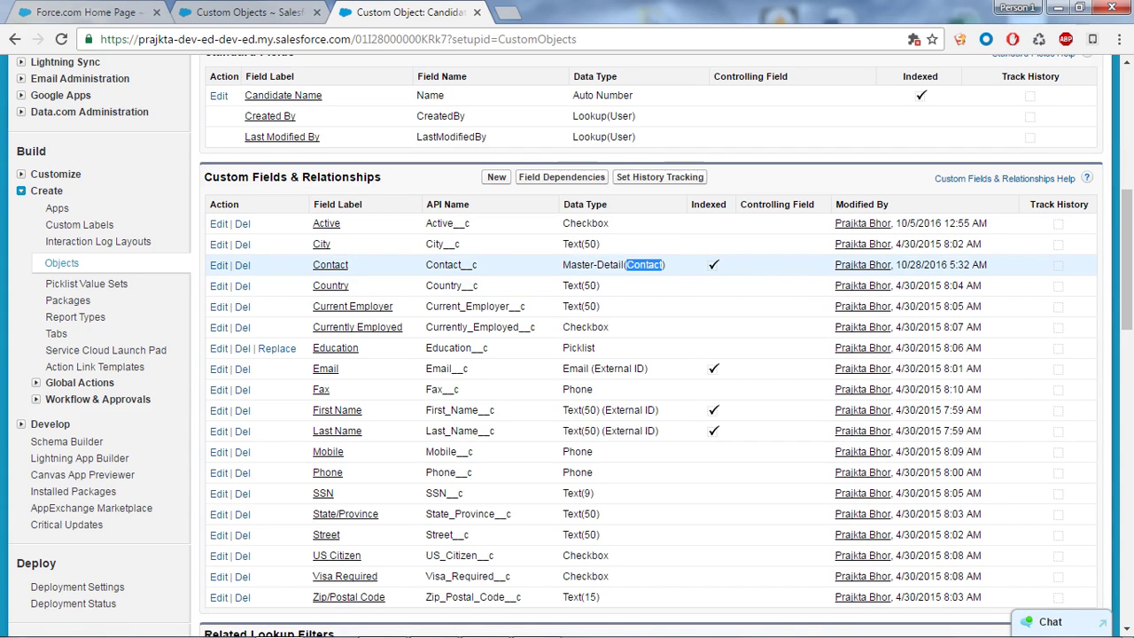
{"action": "scroll", "coordinate": [651, 354], "scroll_direction": "down", "scroll_amount": 2}
{"action": "scroll", "coordinate": [651, 354], "scroll_direction": "up", "scroll_amount": 3}
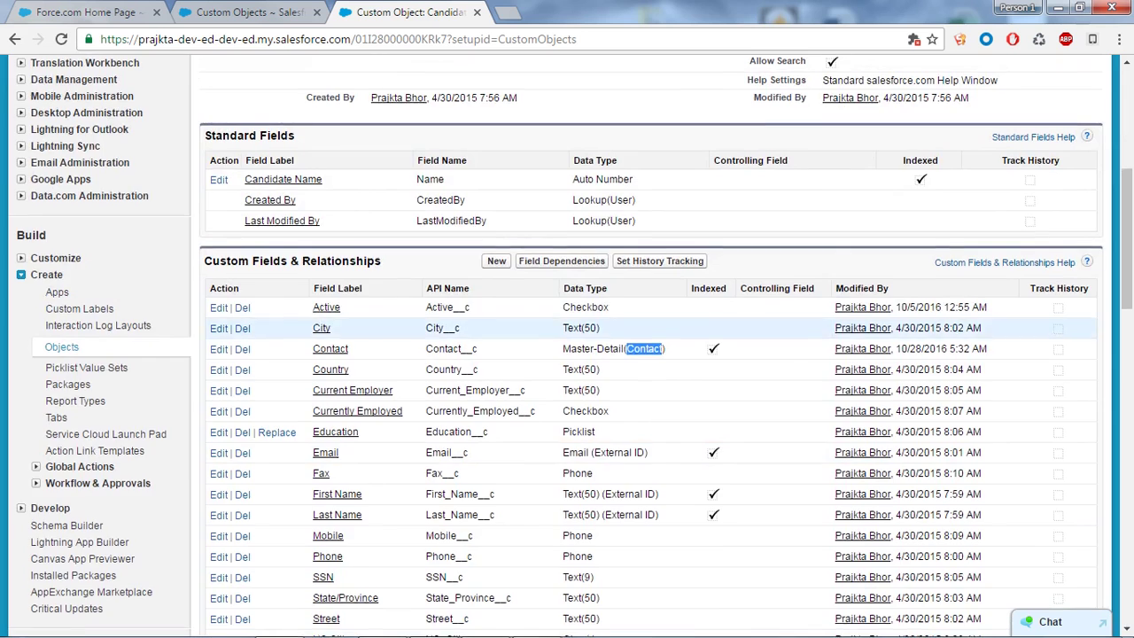
{"action": "scroll", "coordinate": [651, 355], "scroll_direction": "up", "scroll_amount": 5}
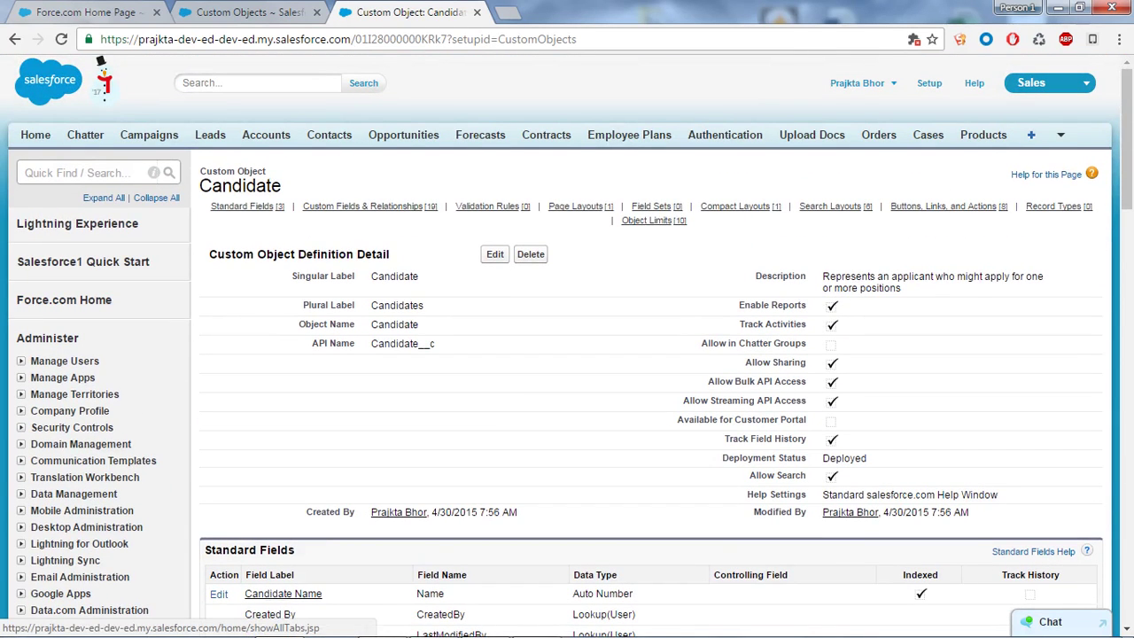
Go to Candidates through All Tabs and start a new Candidate record
{"action": "left_click", "coordinate": [1031, 135]}
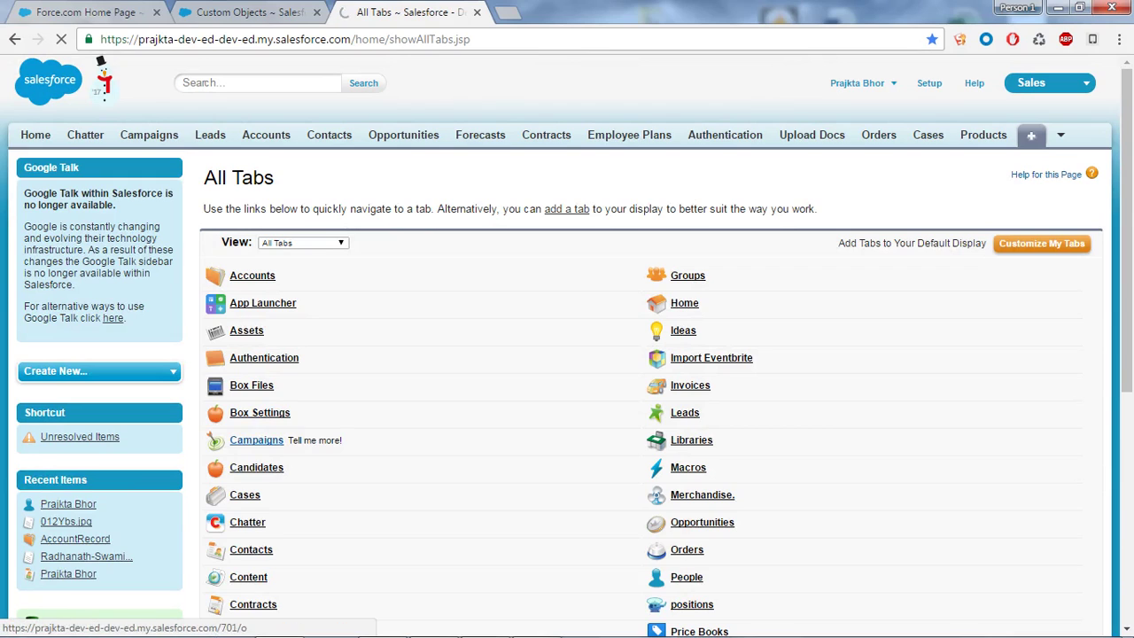
{"action": "left_click", "coordinate": [256, 467]}
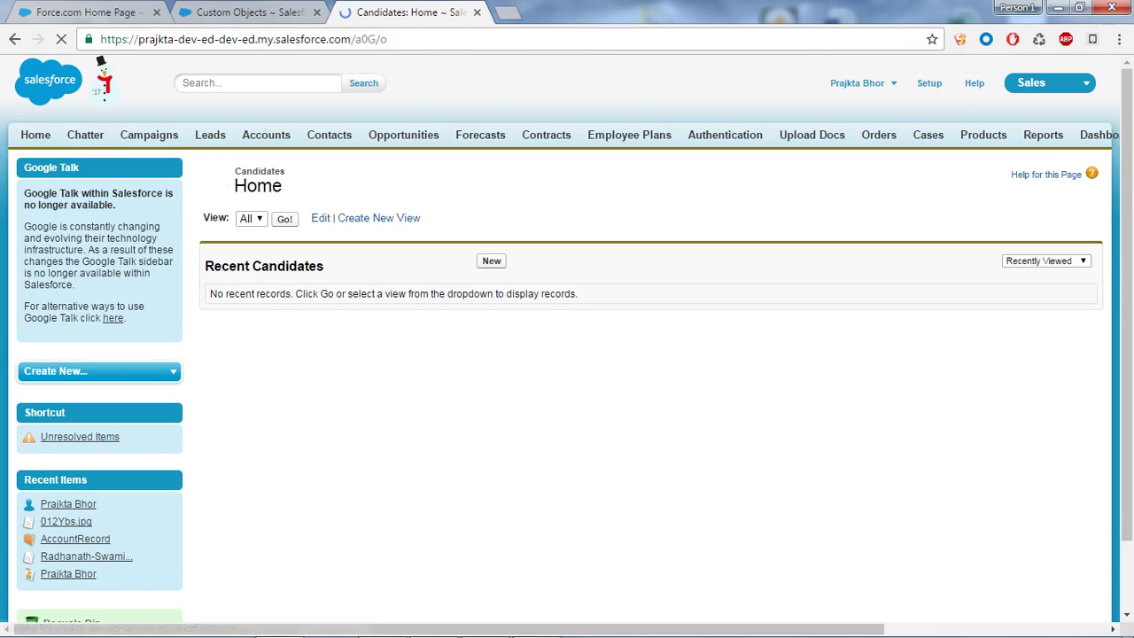
{"action": "left_click", "coordinate": [492, 260]}
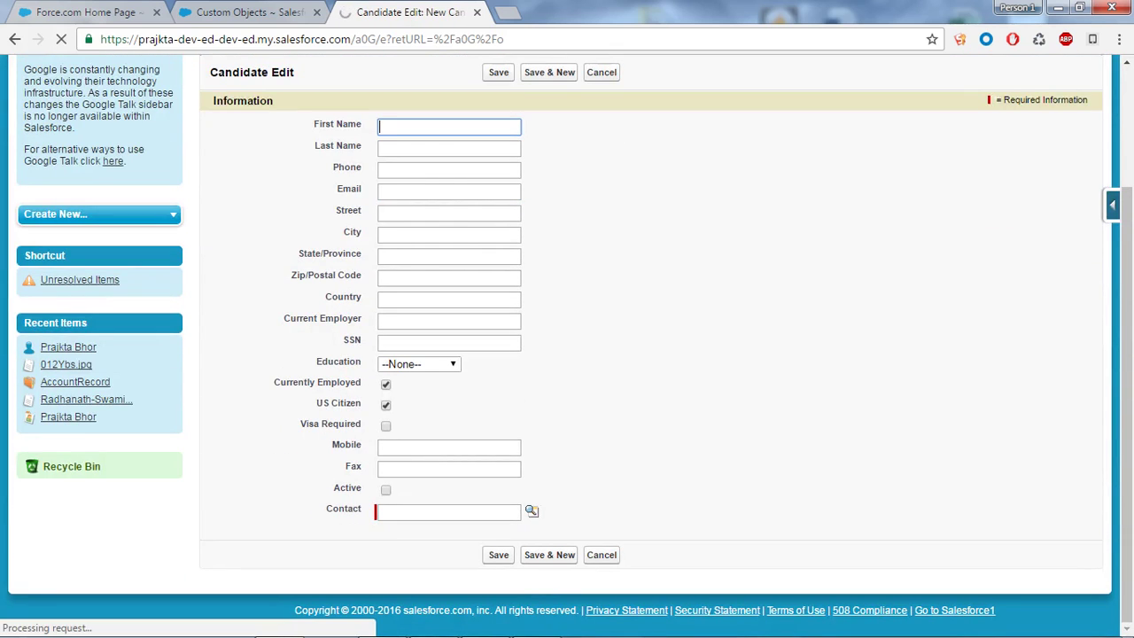
Enter the candidate's first and last name, capitalizing the first name's initial
{"action": "left_click_drag", "start_coordinate": [326, 509], "coordinate": [361, 509]}
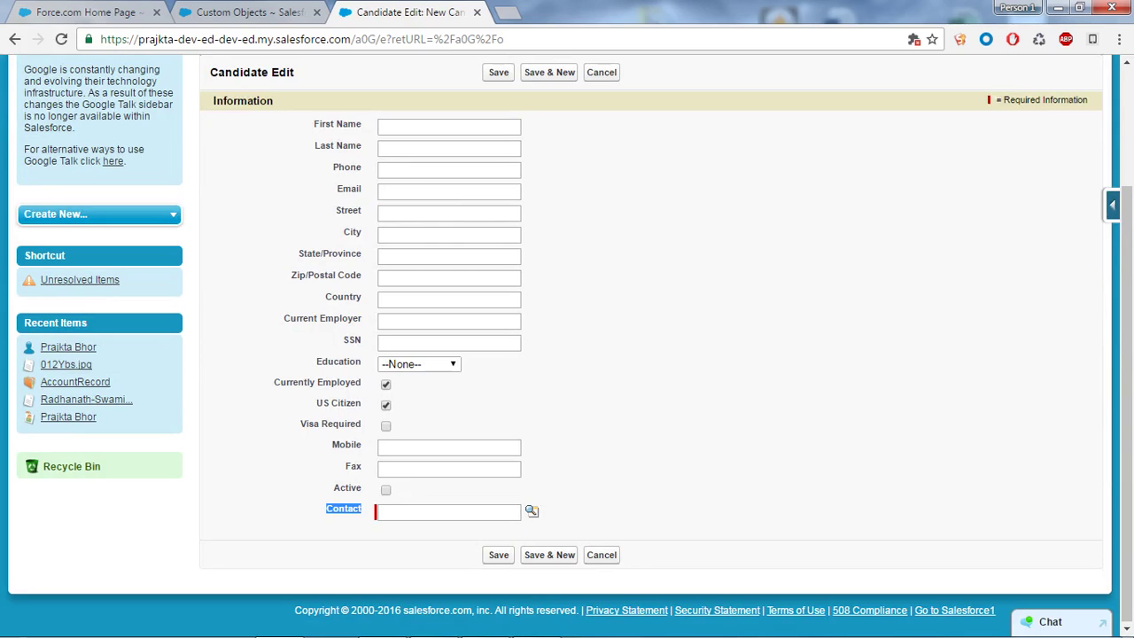
{"action": "left_click", "coordinate": [448, 512]}
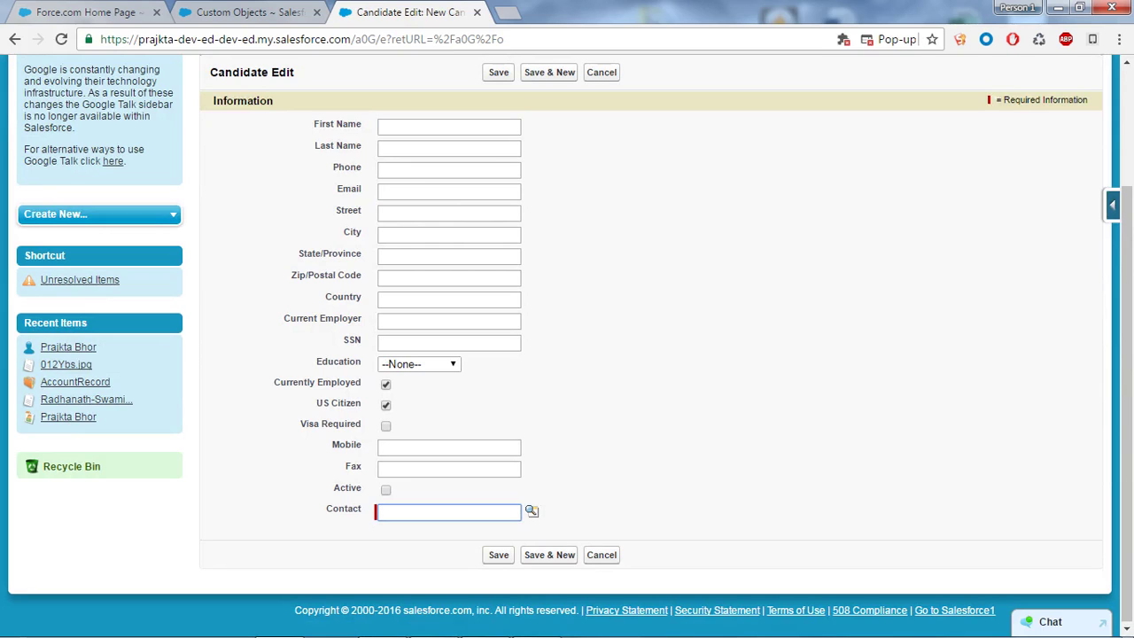
{"action": "left_click", "coordinate": [448, 126]}
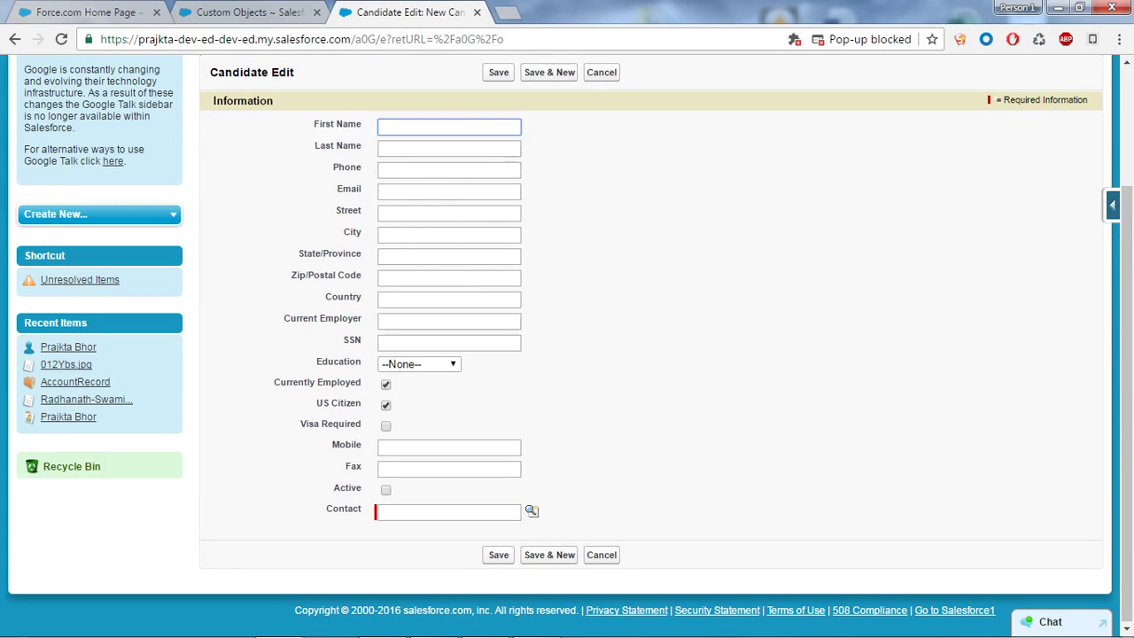
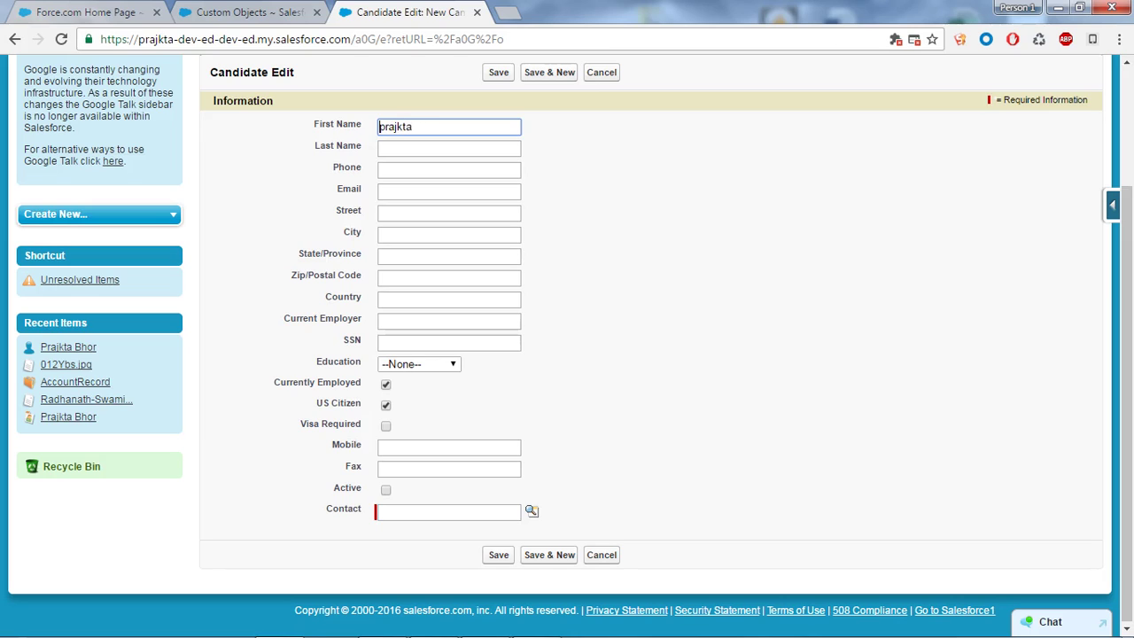
{"action": "key", "text": "Home"}
{"action": "key", "text": "Delete"}
{"action": "key", "text": "Tab"}
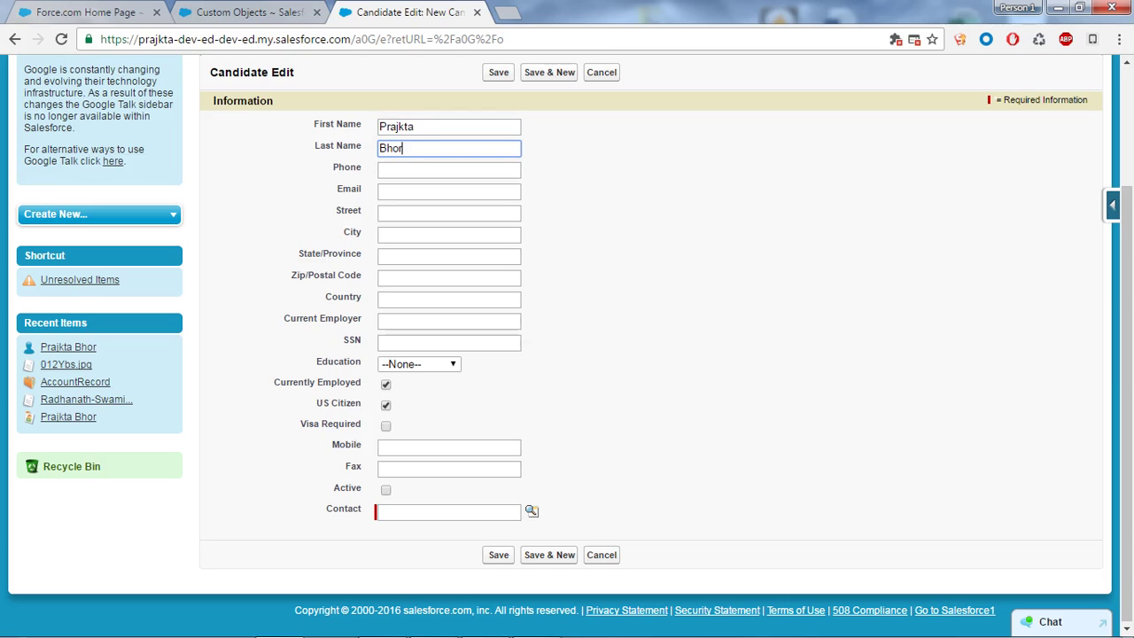
Fill in the candidate's e-mail, pick Account Manager as Contact, and save the record
{"action": "key", "text": "Tab"}
{"action": "key", "text": "Tab"}
{"action": "type", "text": "pbhor"}
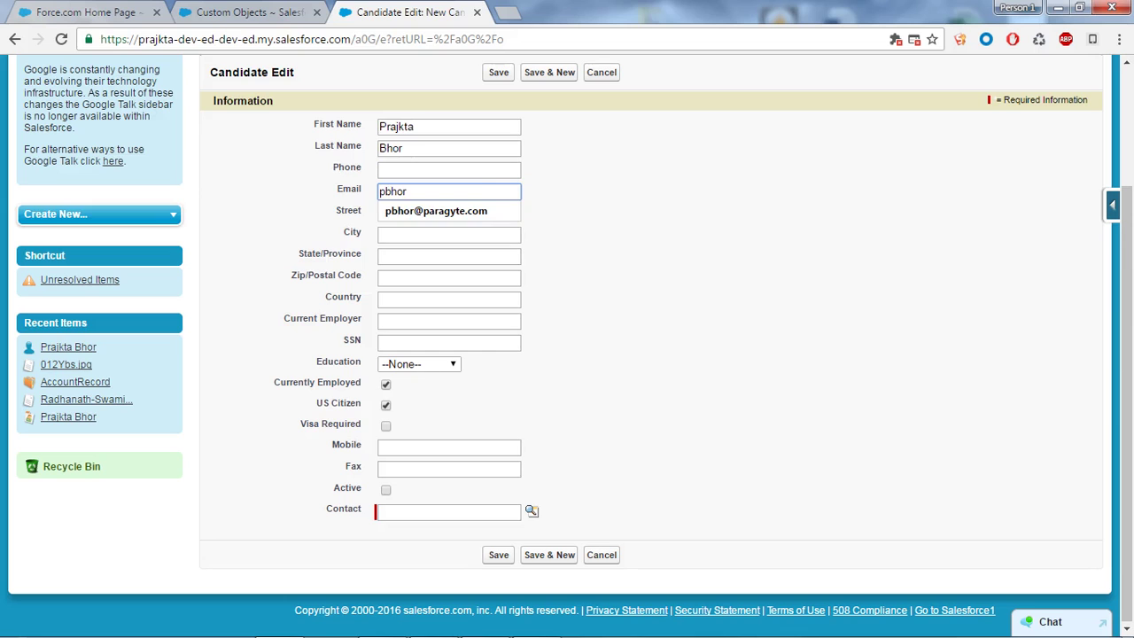
{"action": "key", "text": "Down"}
{"action": "key", "text": "Return"}
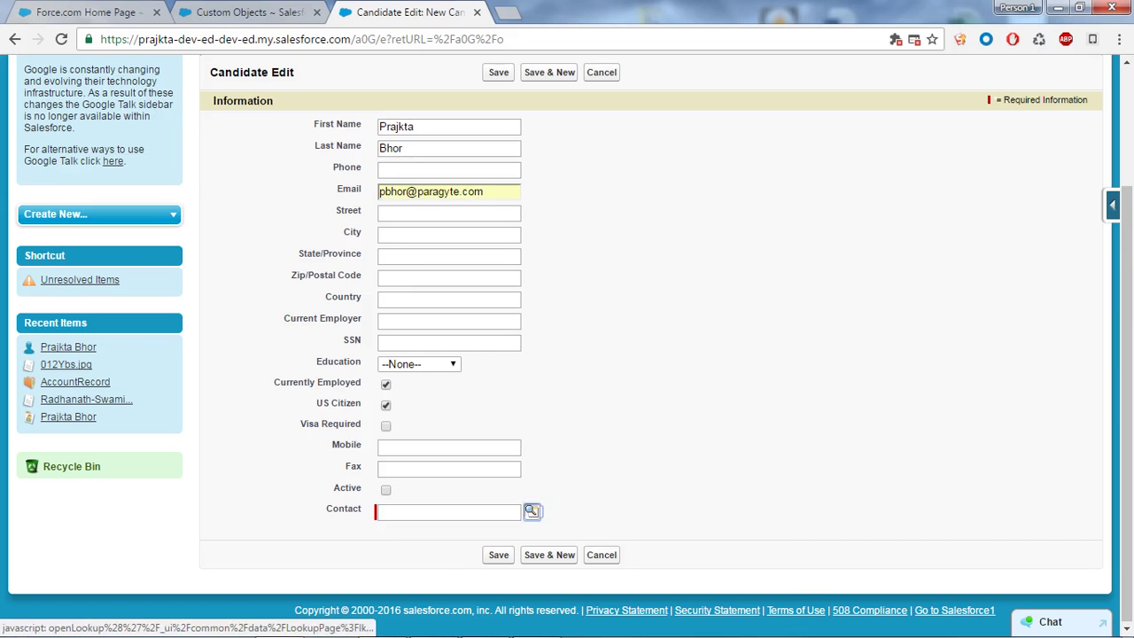
{"action": "left_click", "coordinate": [532, 511]}
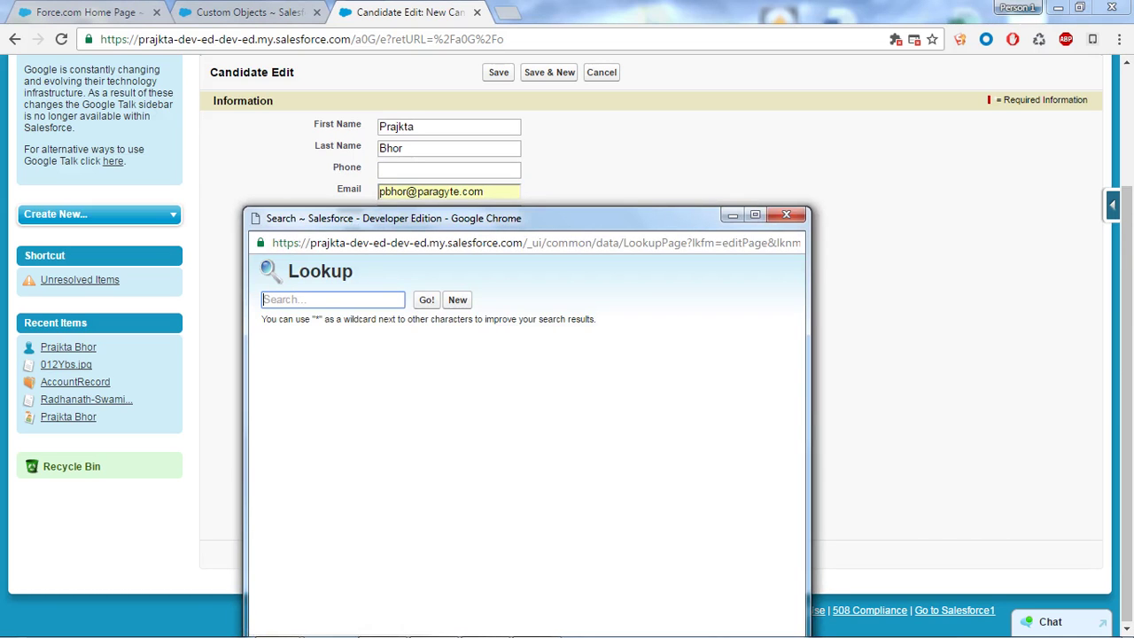
{"action": "left_click", "coordinate": [304, 417]}
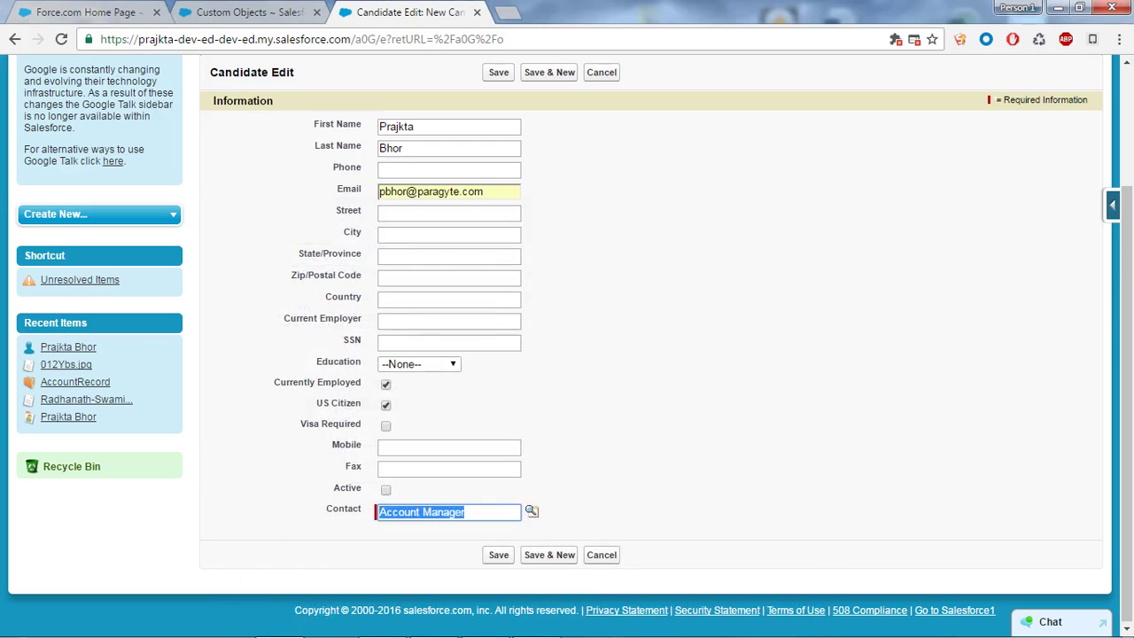
{"action": "left_click", "coordinate": [499, 554]}
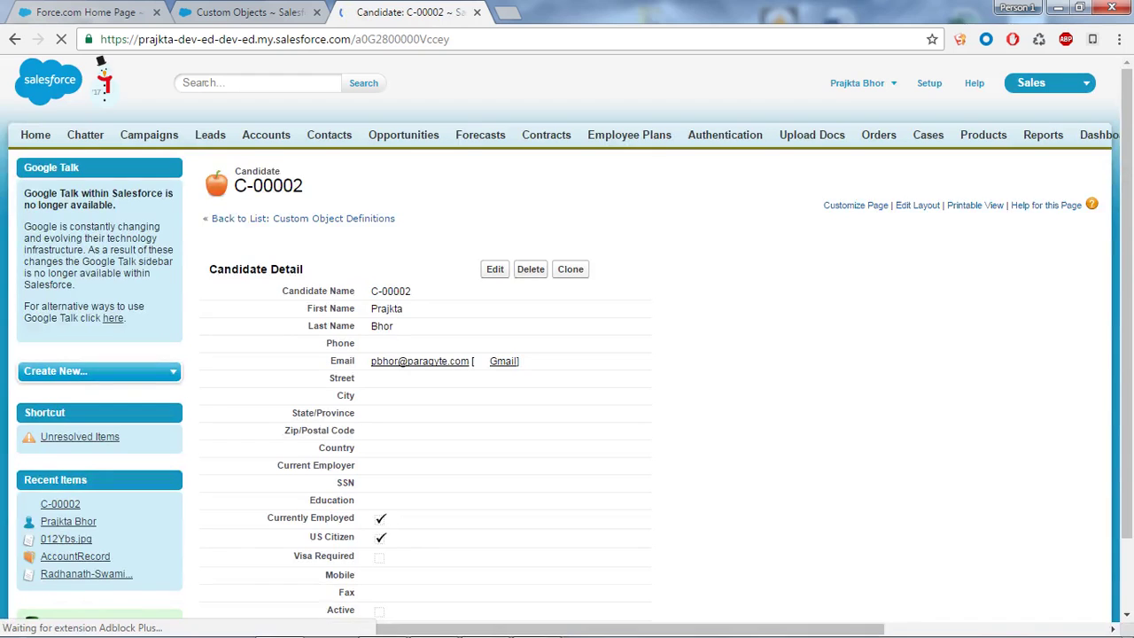
Review record C-00002, highlighting the Candidate label and the Contact field showing Account Manager
{"action": "scroll", "coordinate": [567, 354], "scroll_direction": "down", "scroll_amount": 1}
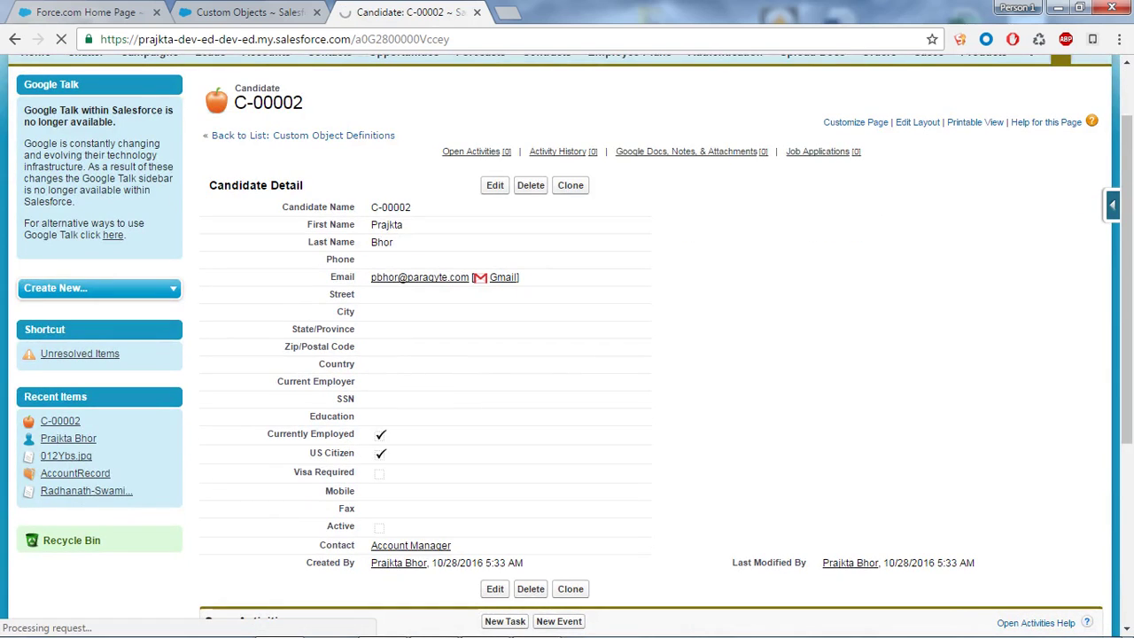
{"action": "left_click_drag", "start_coordinate": [233, 87], "coordinate": [280, 88]}
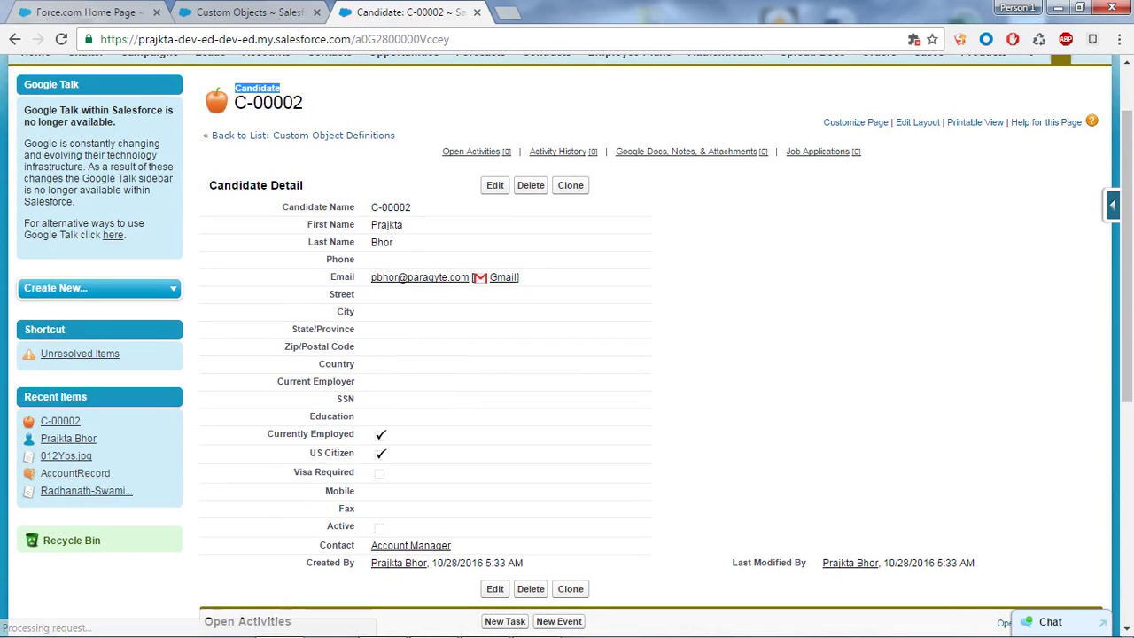
{"action": "left_click_drag", "start_coordinate": [320, 545], "coordinate": [354, 545]}
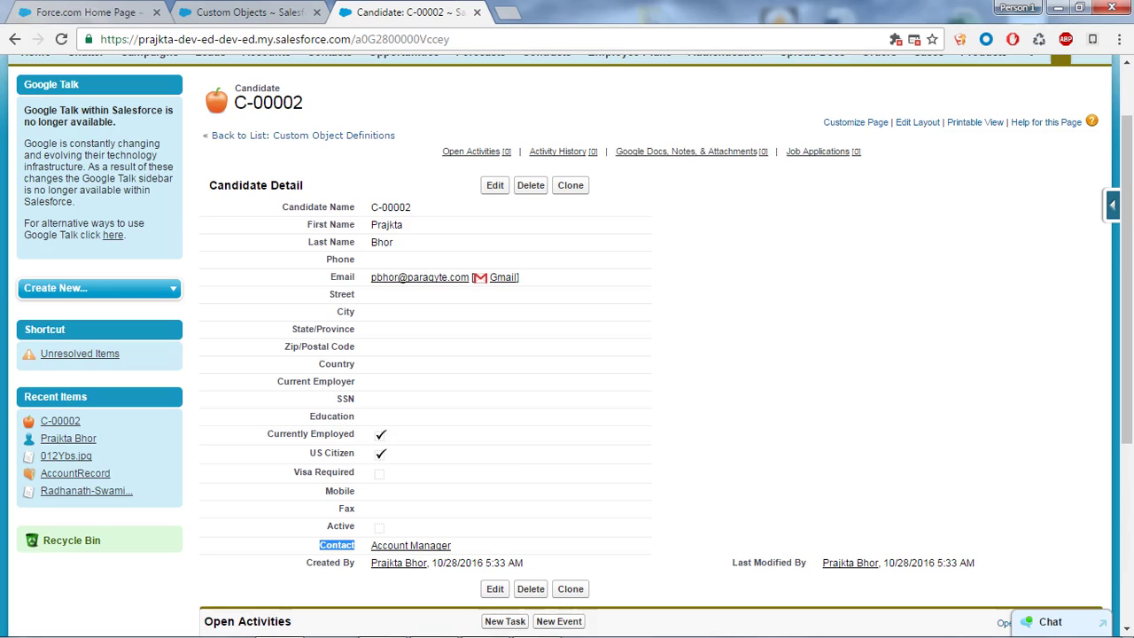
Search Setup for 'user', open the User Fields page, and start a new custom User field
{"action": "key", "text": "ctrl+1"}
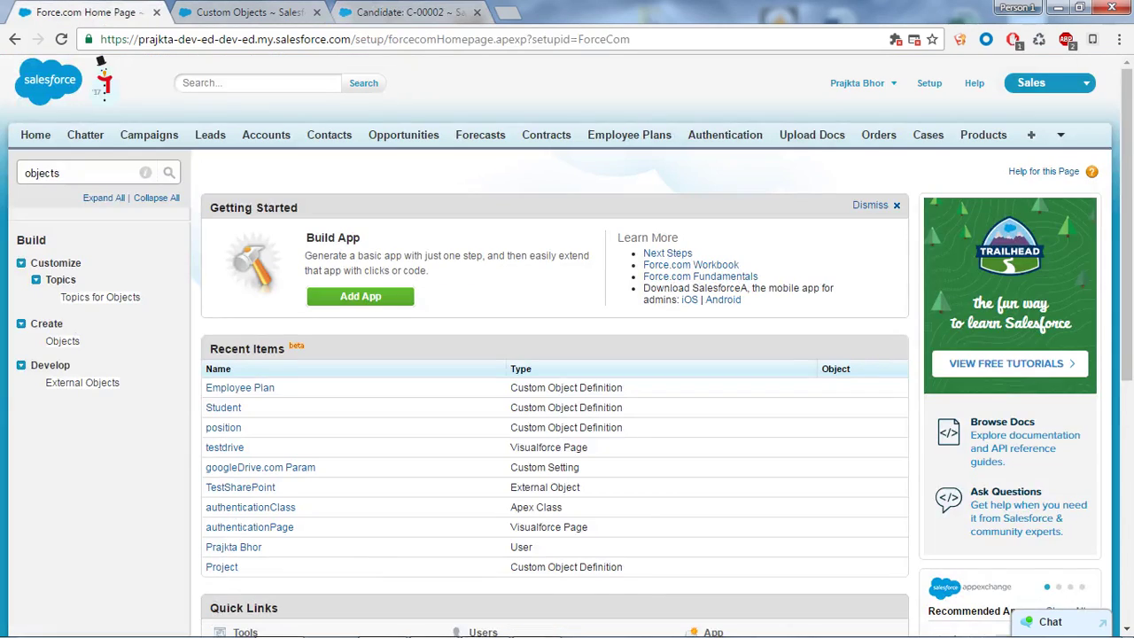
{"action": "double_click", "coordinate": [42, 172]}
{"action": "key", "text": "BackSpace"}
{"action": "type", "text": "user"}
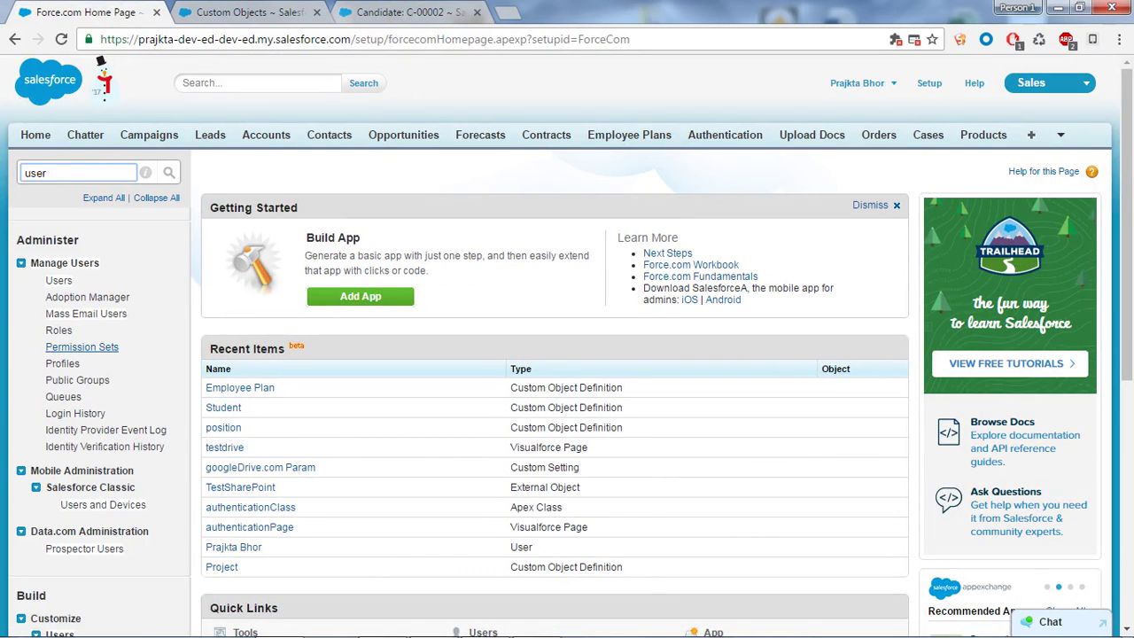
{"action": "scroll", "coordinate": [80, 354], "scroll_direction": "down", "scroll_amount": 3}
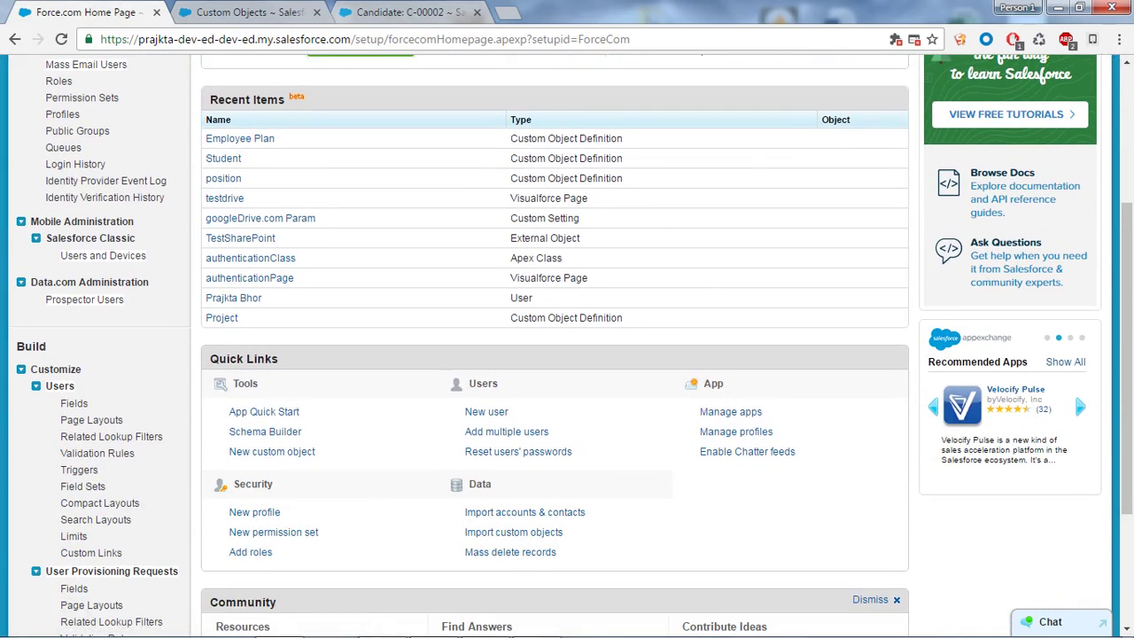
{"action": "left_click", "coordinate": [73, 403], "text": "ctrl"}
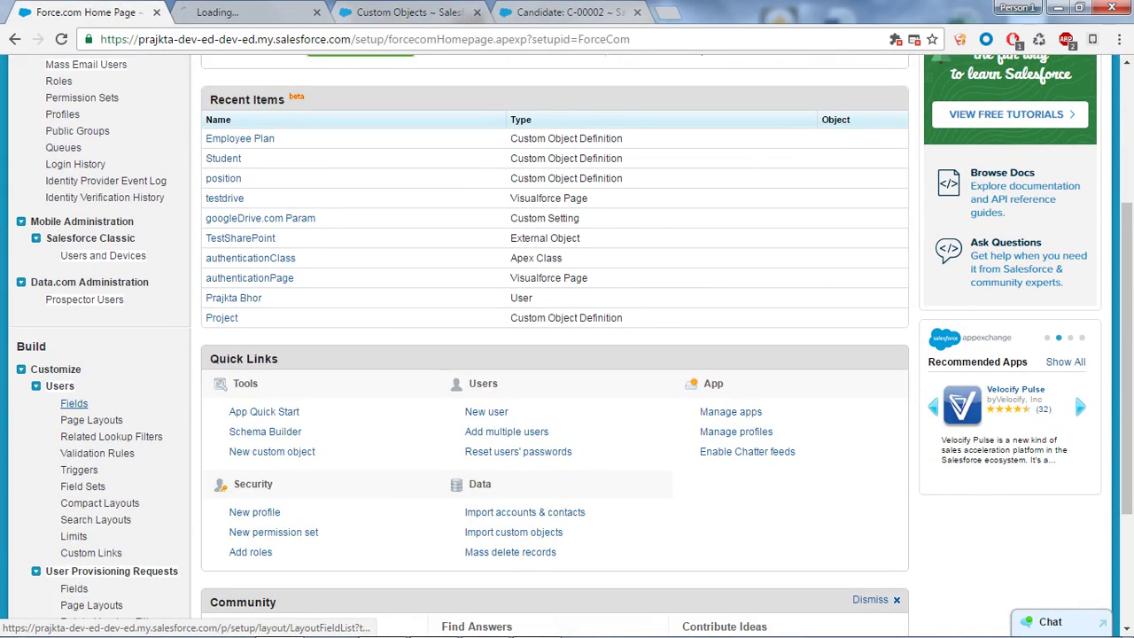
{"action": "key", "text": "ctrl+Tab"}
{"action": "scroll", "coordinate": [567, 355], "scroll_direction": "down", "scroll_amount": 12}
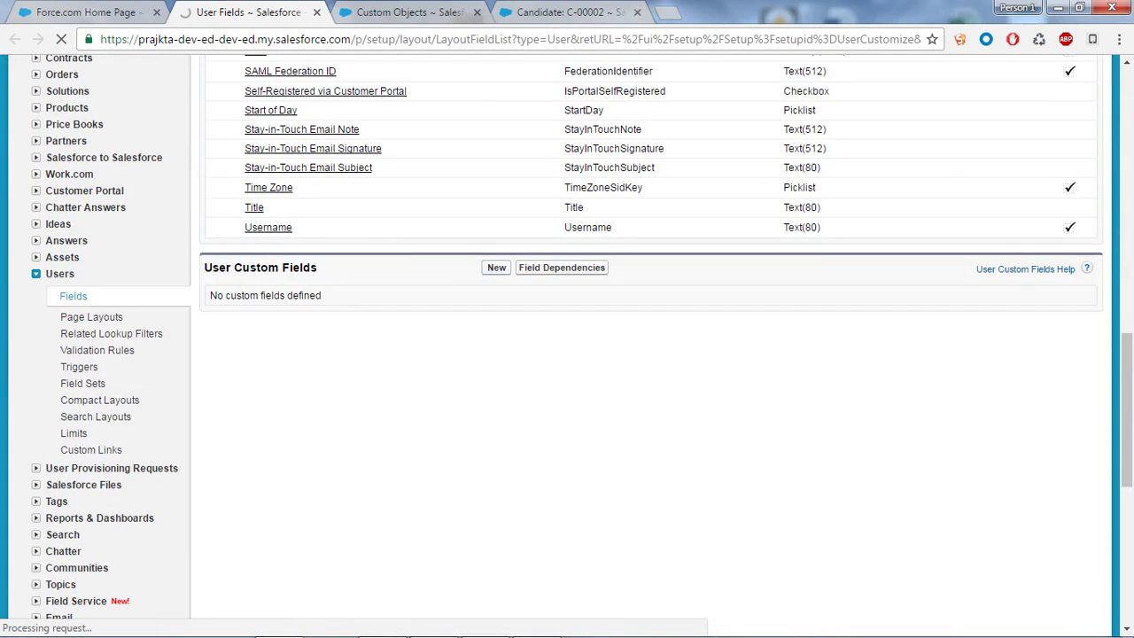
{"action": "left_click", "coordinate": [497, 267]}
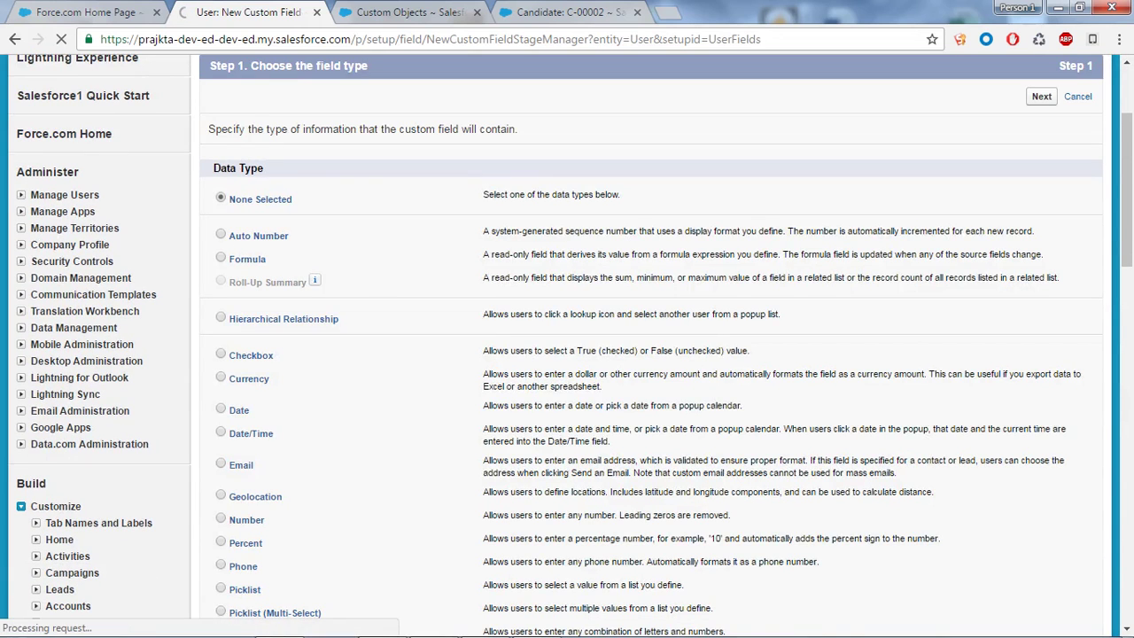
Highlight the Hierarchical Relationship data type and the Data Type heading
{"action": "left_click_drag", "start_coordinate": [228, 319], "coordinate": [340, 319]}
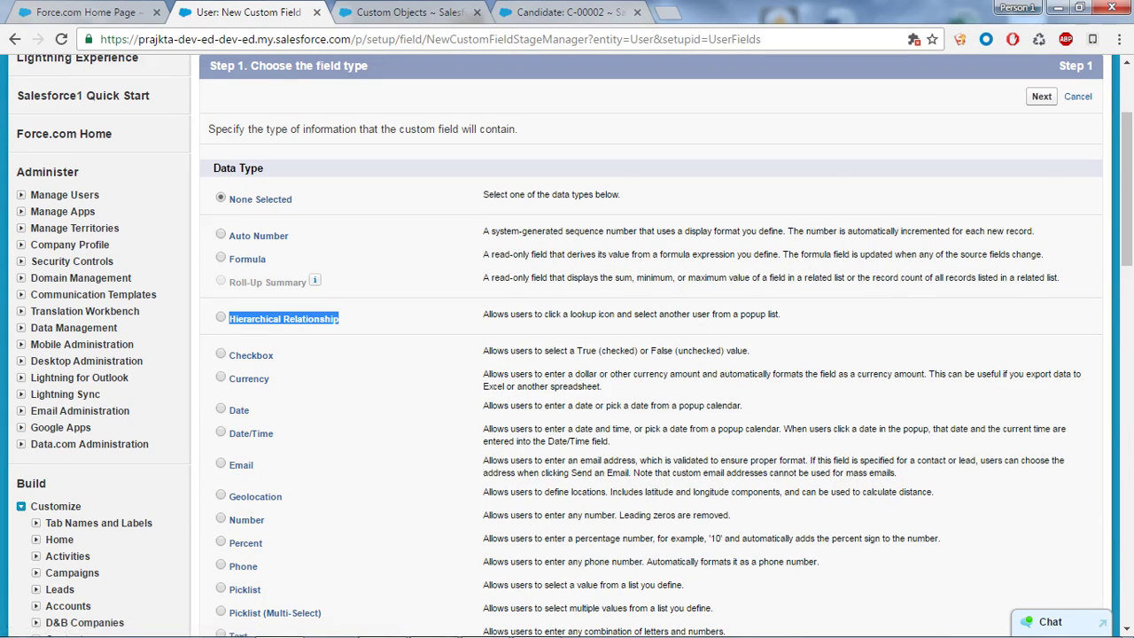
{"action": "left_click_drag", "start_coordinate": [264, 168], "coordinate": [212, 168]}
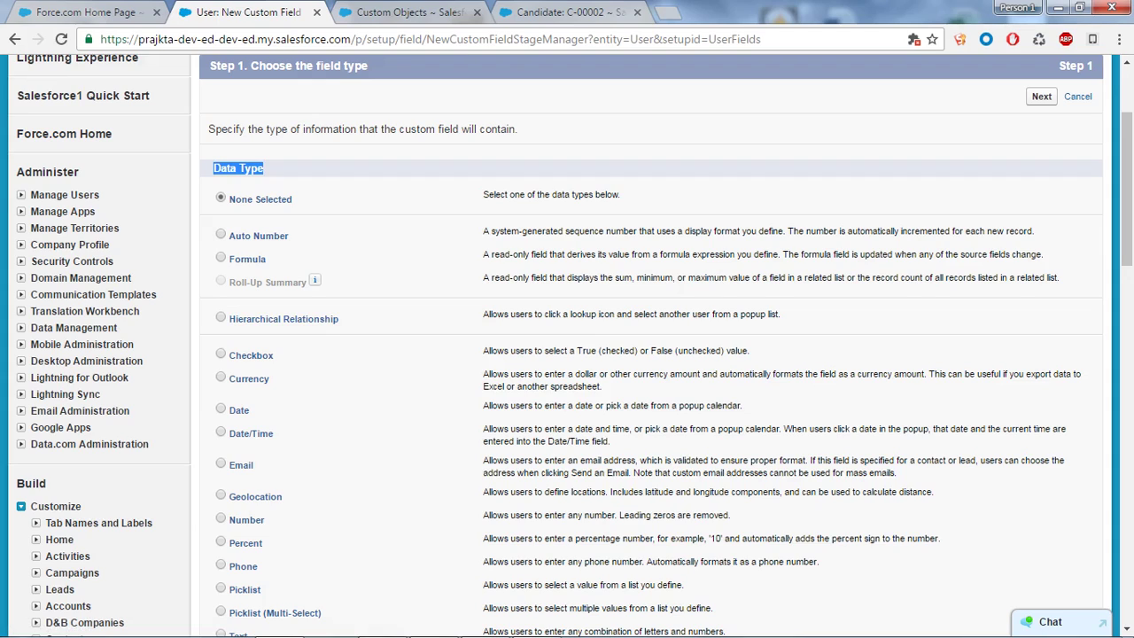
{"action": "left_click_drag", "start_coordinate": [339, 318], "coordinate": [228, 319]}
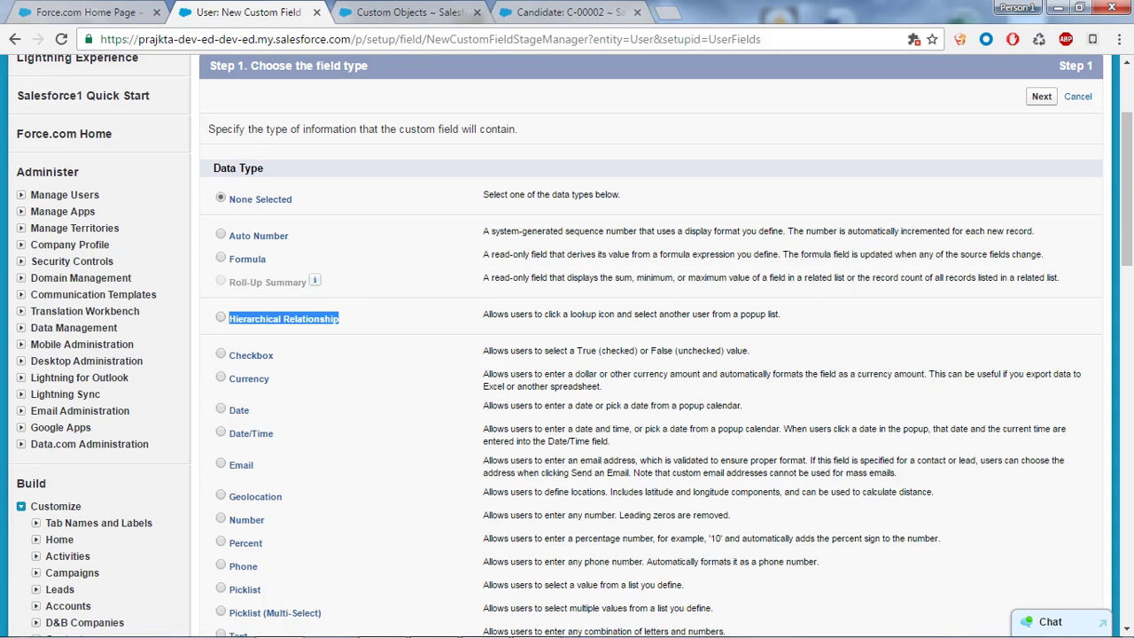
{"action": "key", "text": "ctrl+t"}
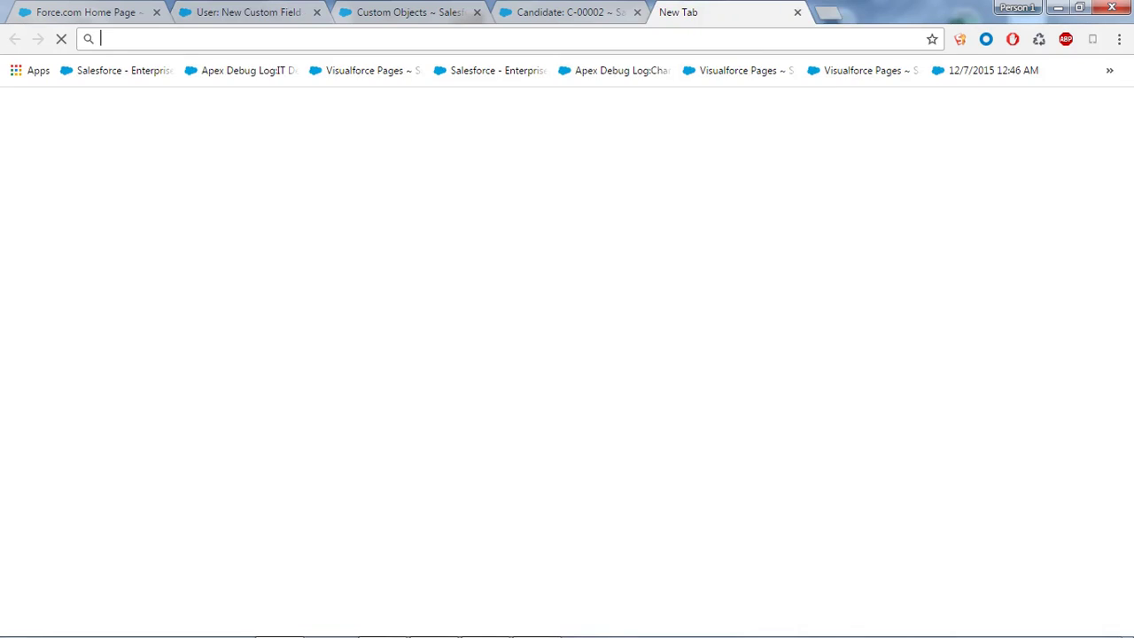
{"action": "type", "text": "www"}
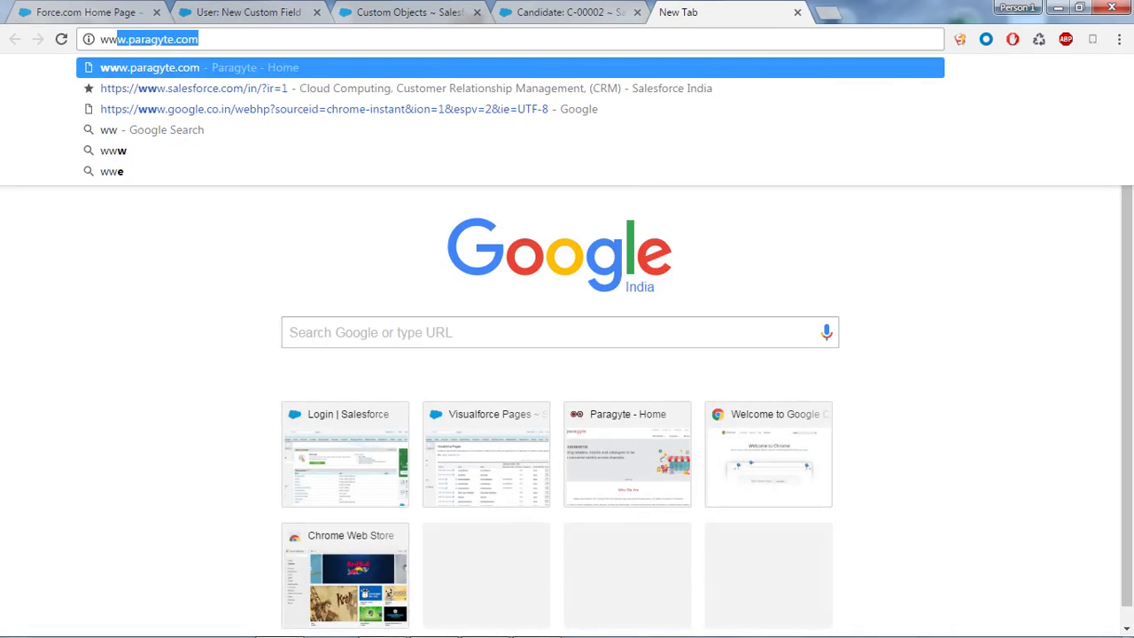
{"action": "key", "text": "Return"}
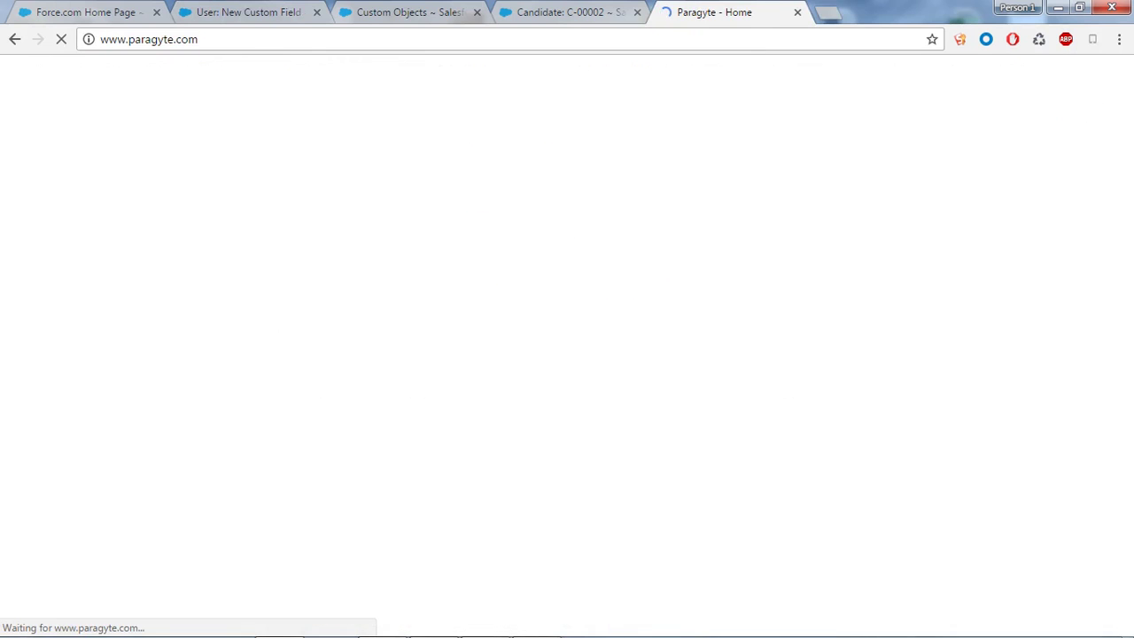